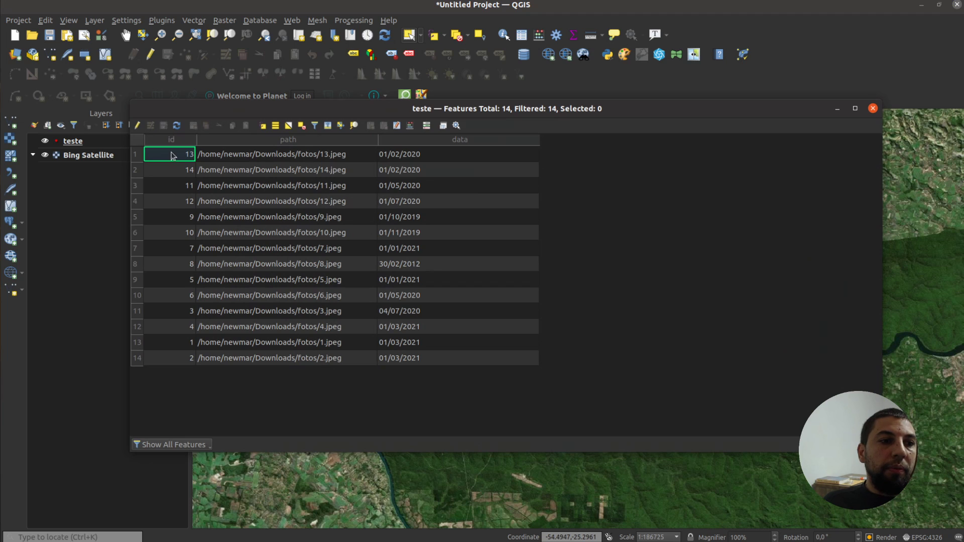
# Sort the teste attribute table by id in ascending order
pyautogui.click(174, 142)
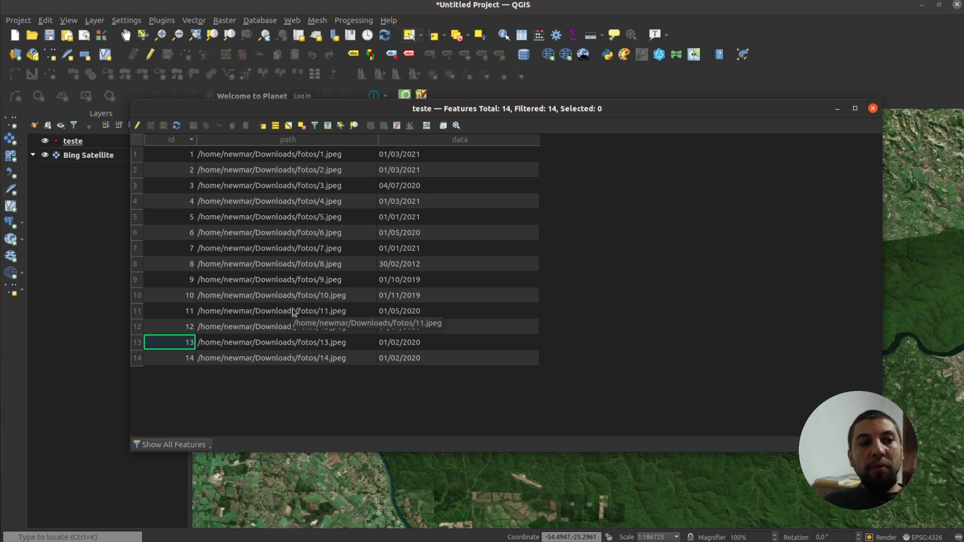
pyautogui.click(1, 404)
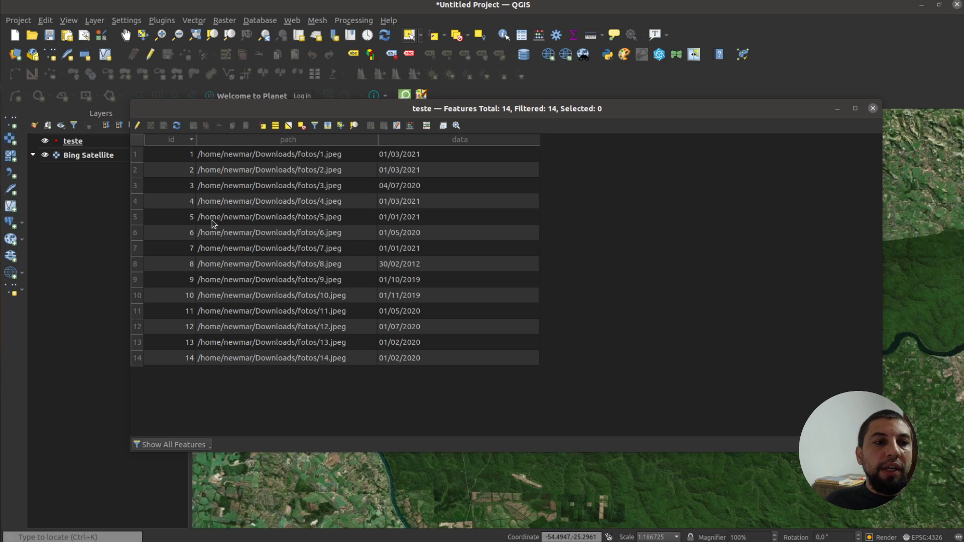
# Open the field calculator and define a new Text (string) field named new_path with a length of 250
pyautogui.click(407, 126)
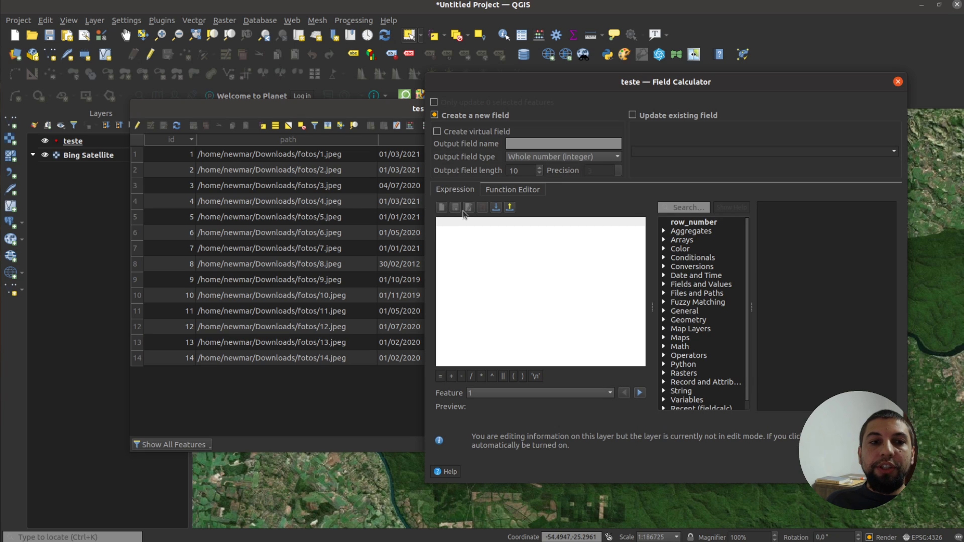
pyautogui.click(524, 142)
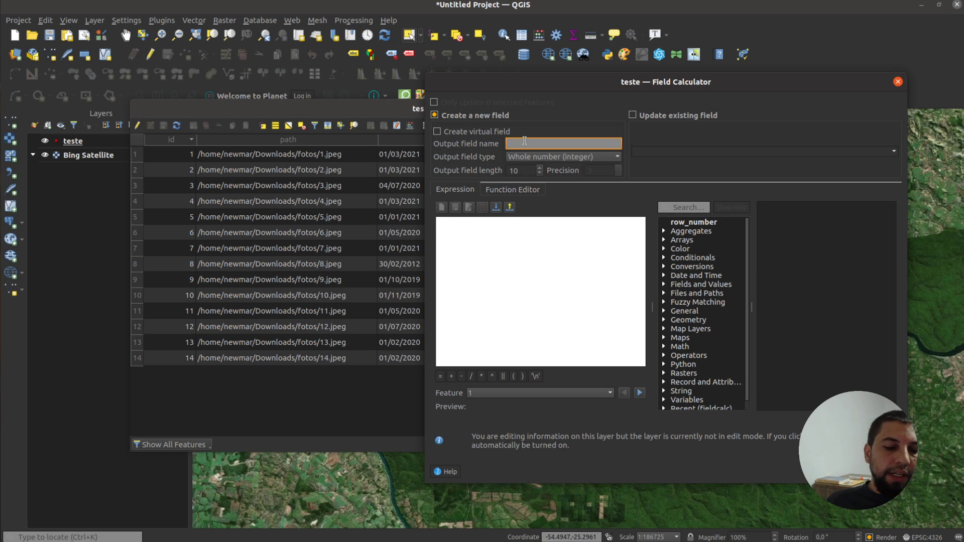
pyautogui.write('path')
pyautogui.press('BackSpace')
pyautogui.press('BackSpace')
pyautogui.press('BackSpace')
pyautogui.write('new_pat')
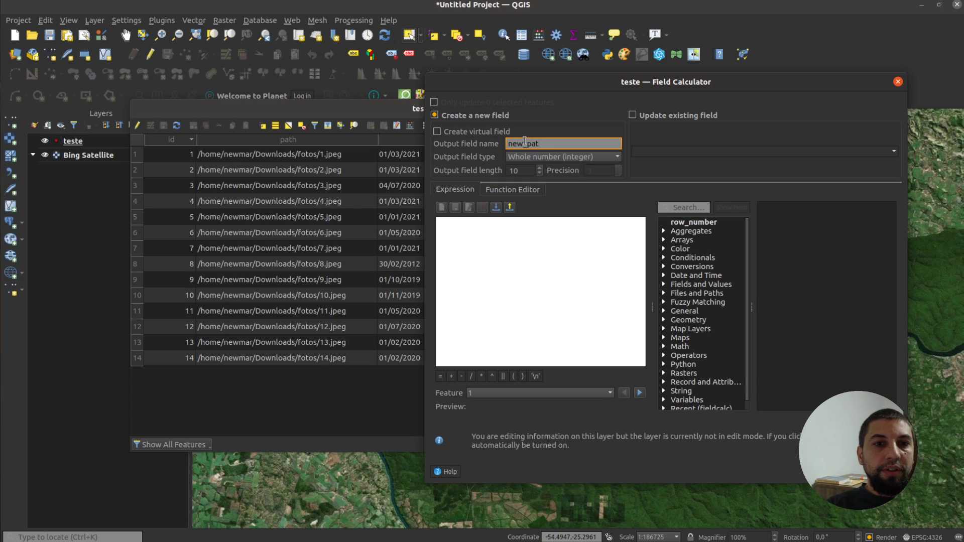
pyautogui.click(544, 157)
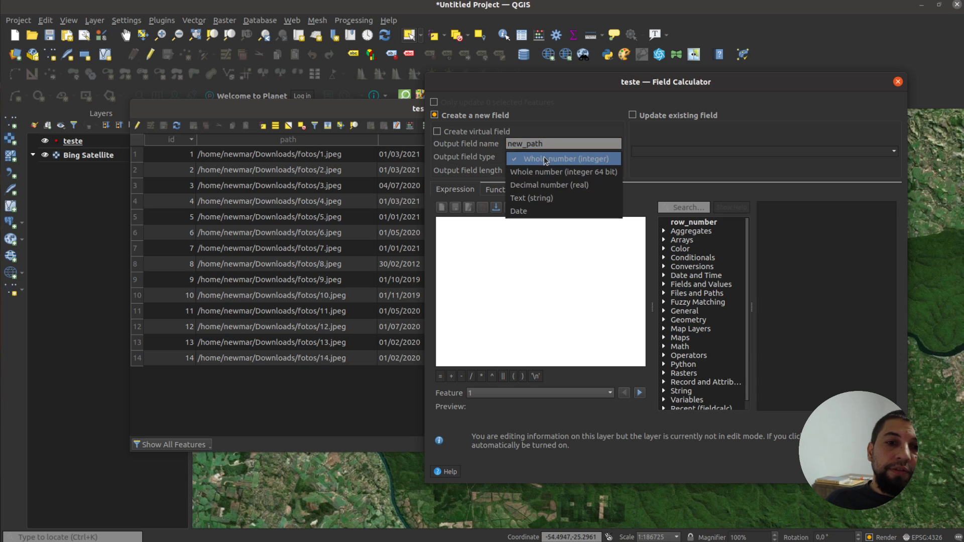
pyautogui.click(541, 197)
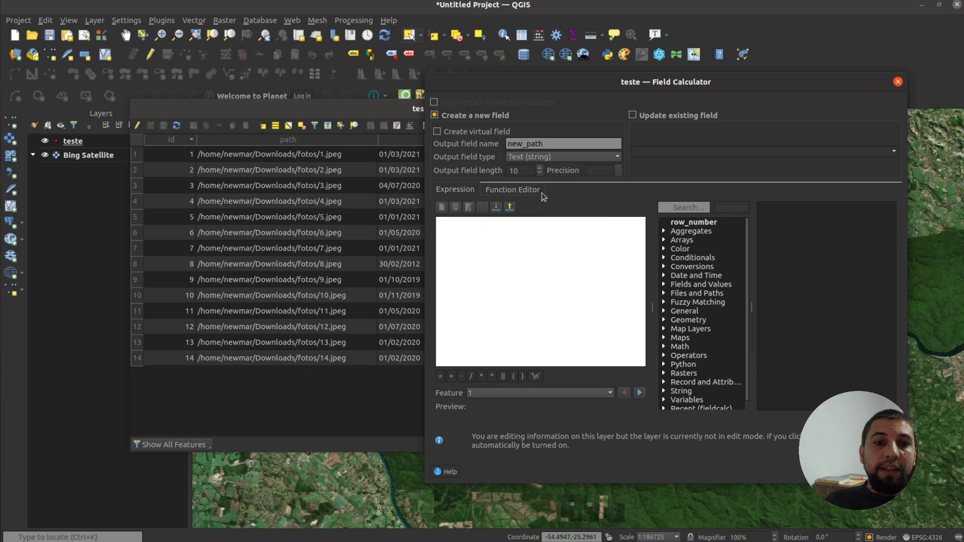
pyautogui.doubleClick(515, 171)
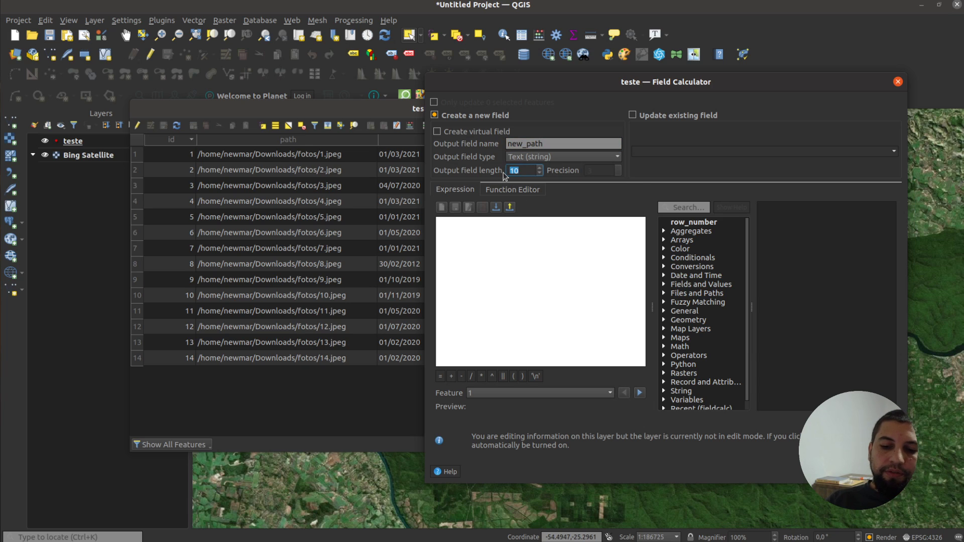
pyautogui.click(493, 234)
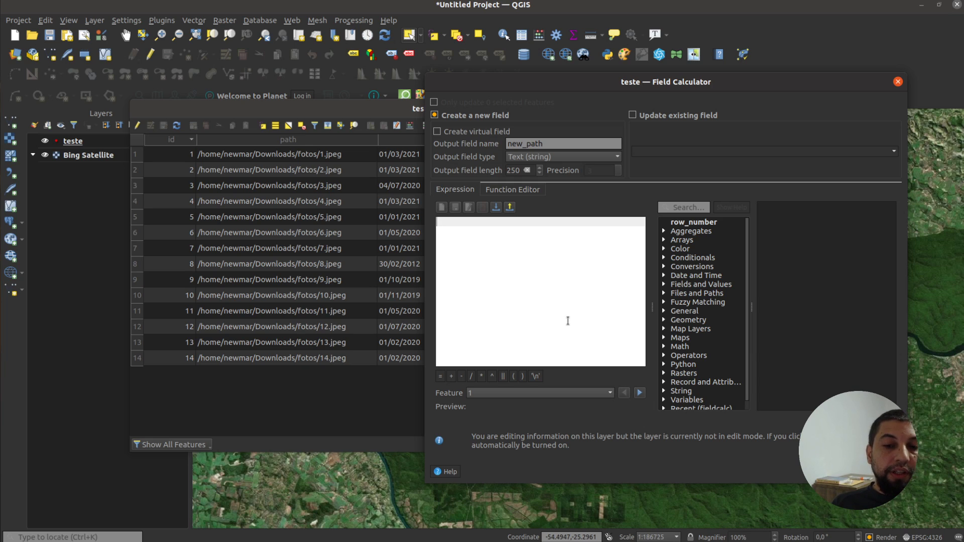
# Look up the substr function and copy its syntax substr(string,start[,length]) from the help into the expression
pyautogui.moveTo(652, 303); pyautogui.dragTo(635, 302)
pyautogui.click(682, 206)
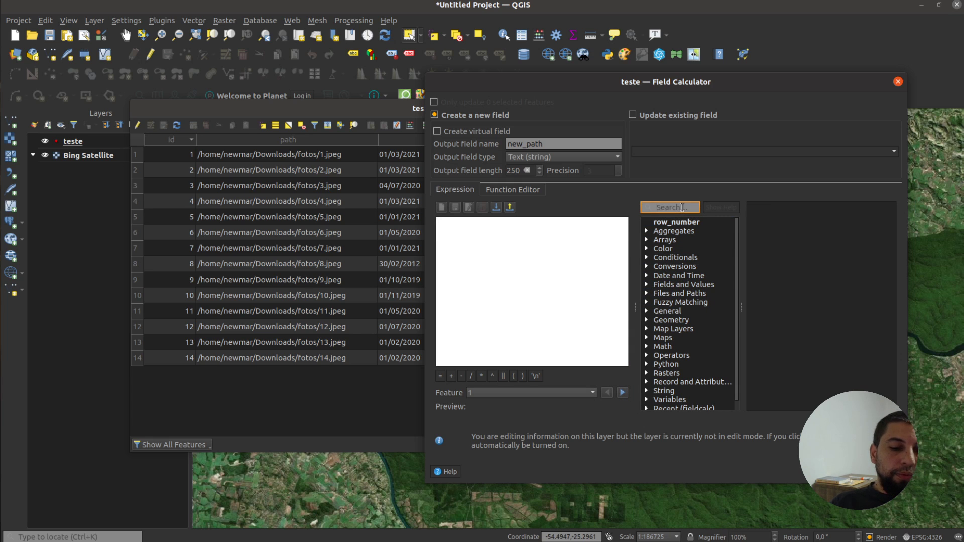
pyautogui.write('substr')
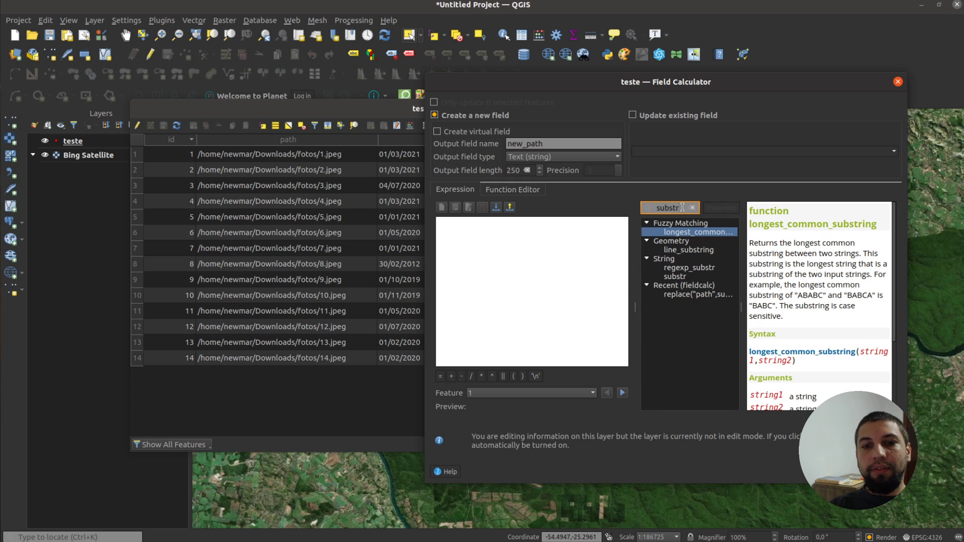
pyautogui.click(675, 276)
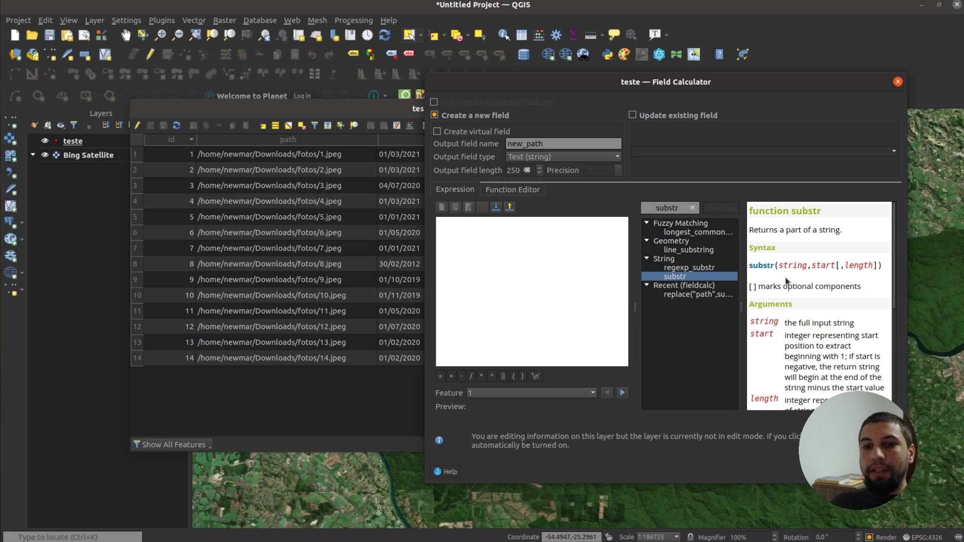
pyautogui.scroll(-2, 785, 277)
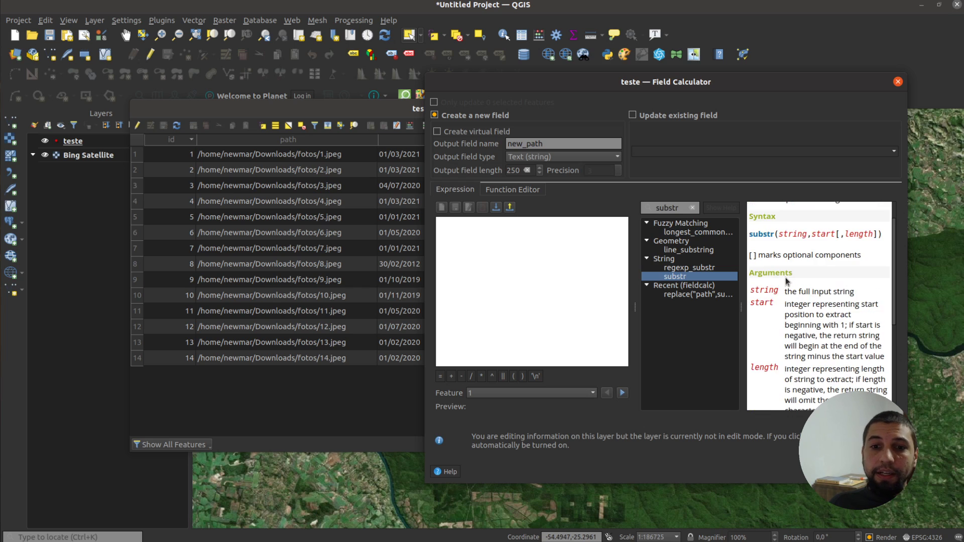
pyautogui.scroll(2, 775, 266)
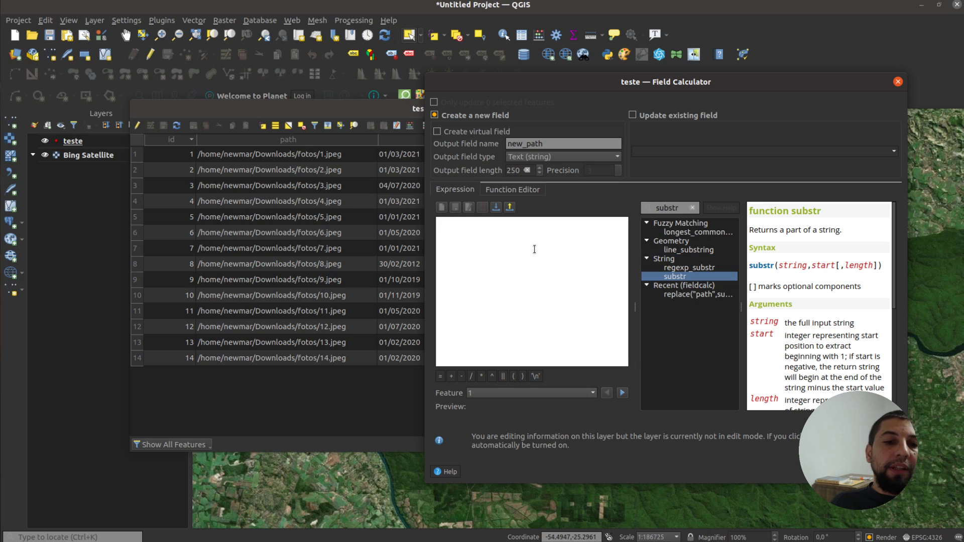
pyautogui.click(450, 241)
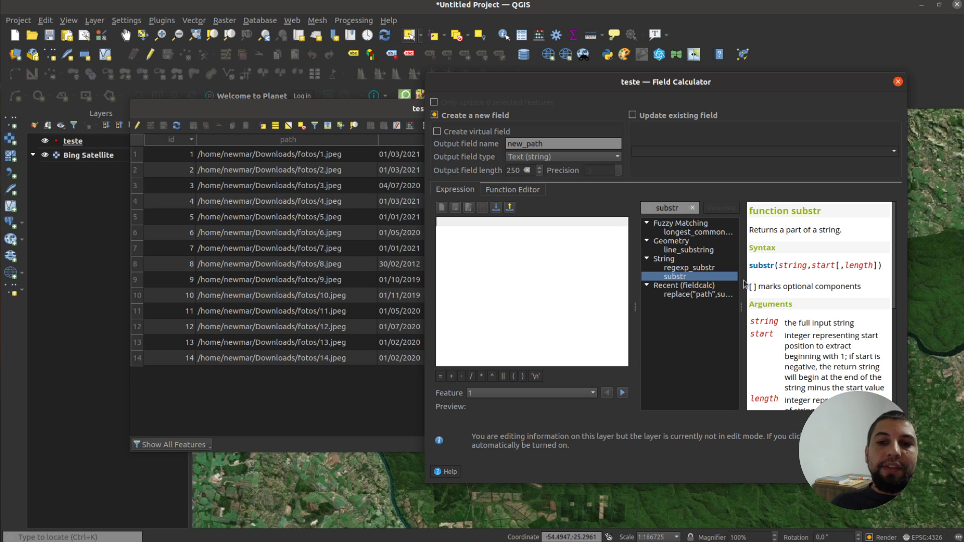
pyautogui.moveTo(752, 268); pyautogui.dragTo(883, 270)
pyautogui.hotkey('ctrl', 'c')
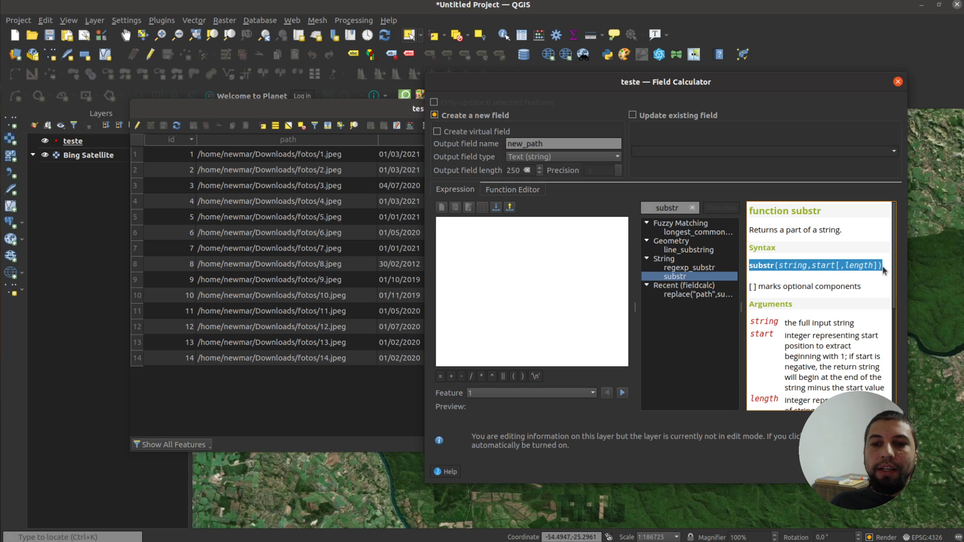
pyautogui.click(483, 235)
pyautogui.hotkey('ctrl', 'v')
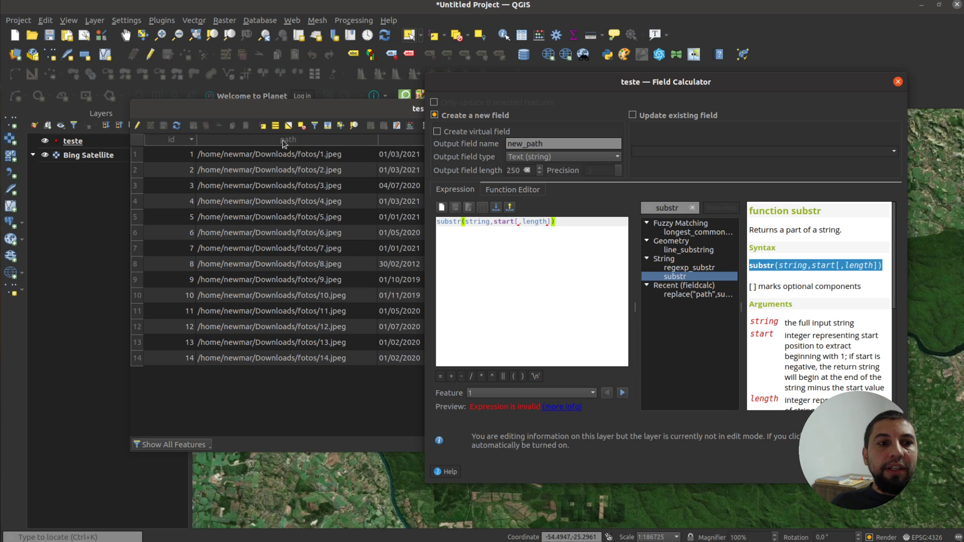
# Fill in the substr arguments so the expression reads substr("path",0,13), and check the preview
pyautogui.moveTo(489, 223); pyautogui.dragTo(465, 225)
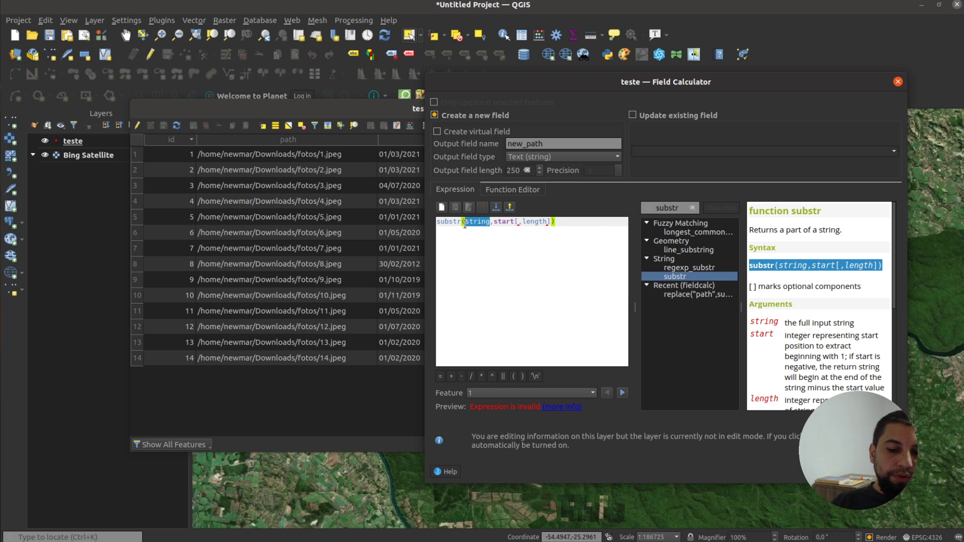
pyautogui.write('"')
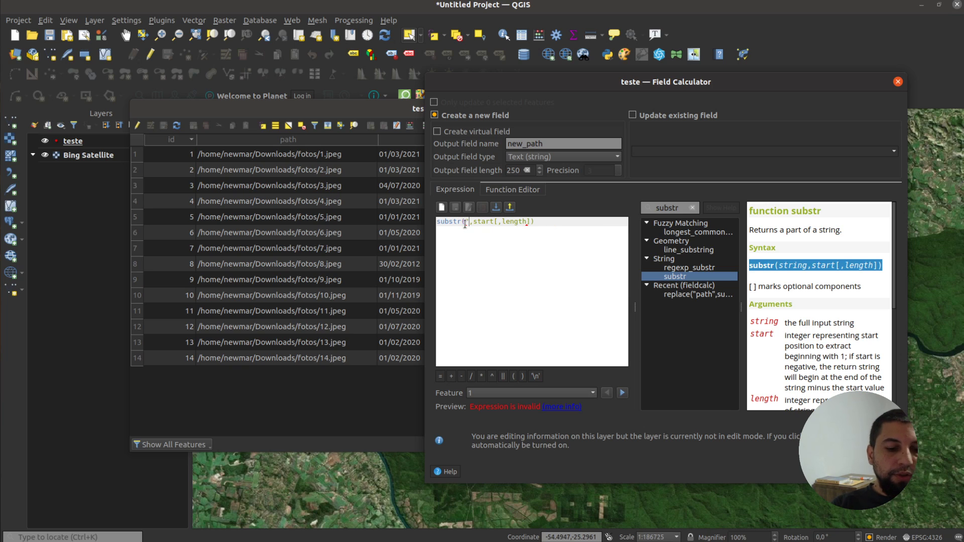
pyautogui.write('path"')
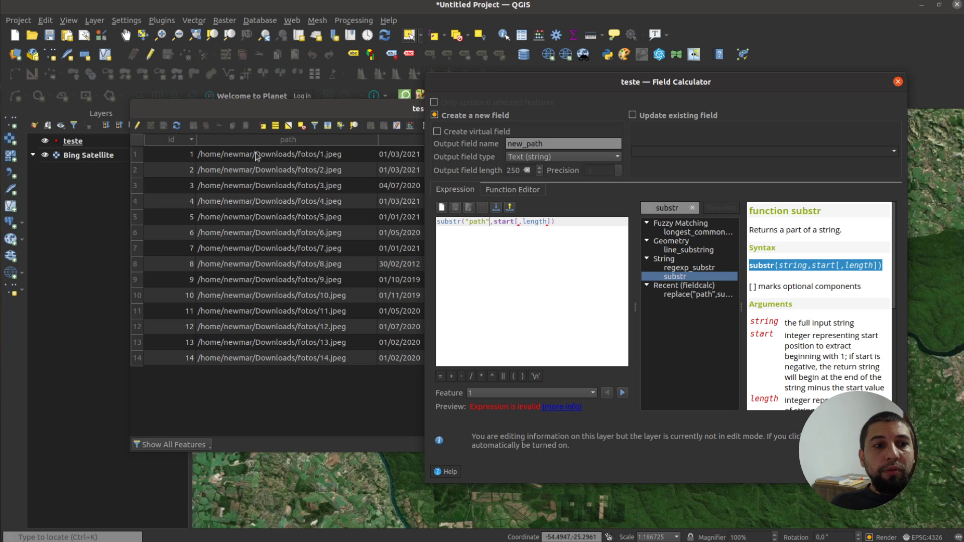
pyautogui.moveTo(493, 222); pyautogui.dragTo(550, 222)
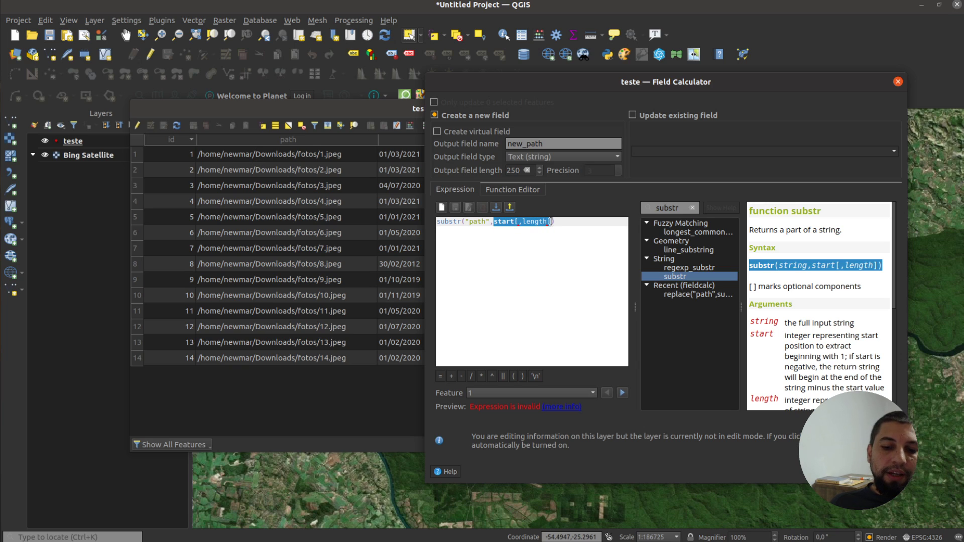
pyautogui.write('0,13')
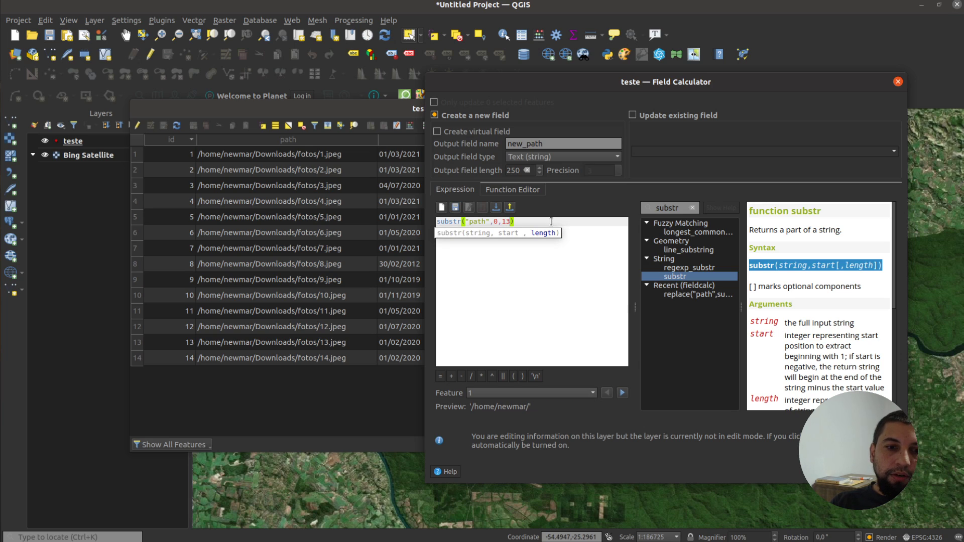
pyautogui.moveTo(532, 409); pyautogui.dragTo(469, 409)
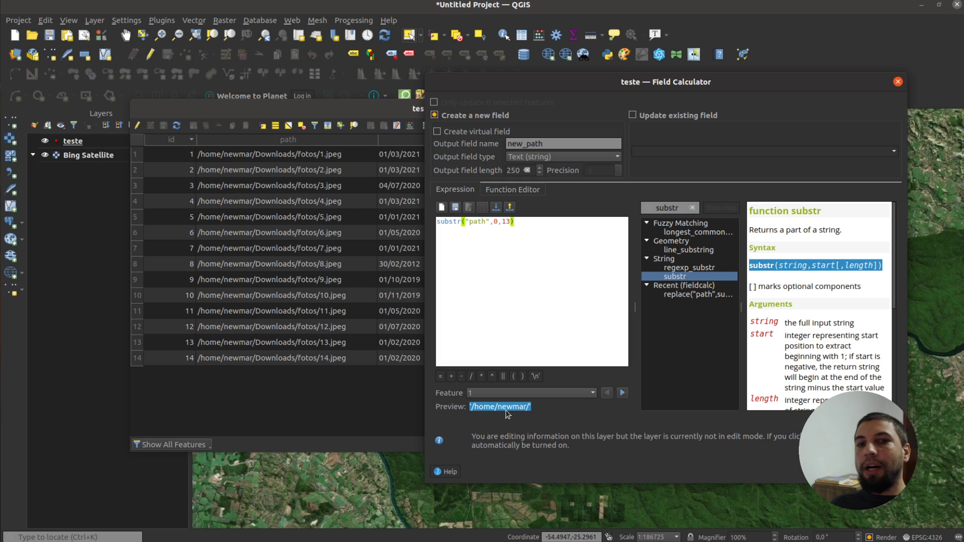
# Search the expression functions for replace and review its string, before and after arguments
pyautogui.doubleClick(677, 207)
pyautogui.write('replace')
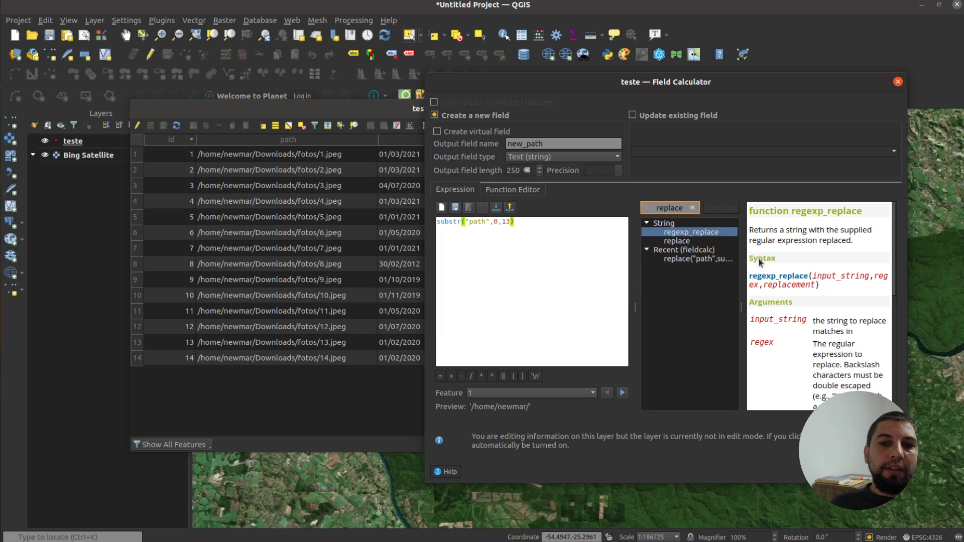
pyautogui.click(678, 241)
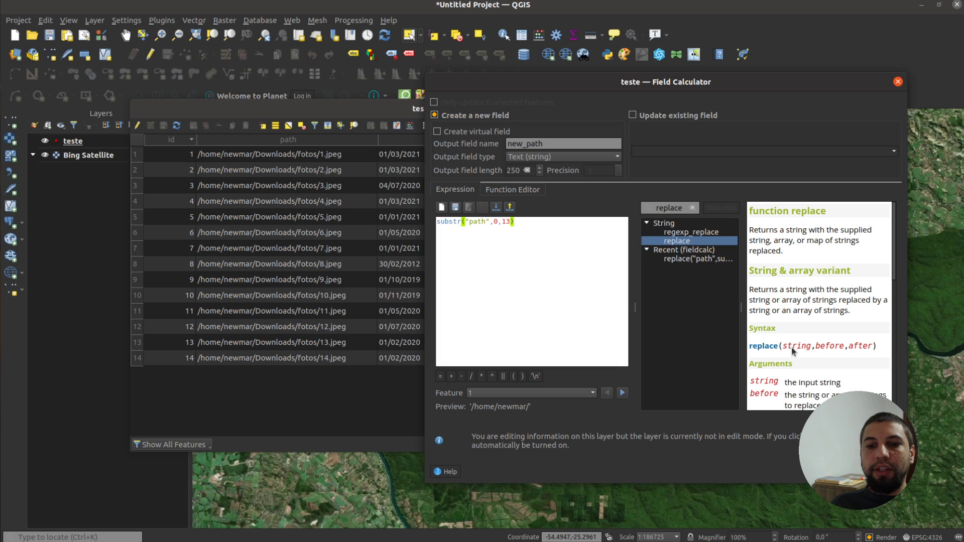
pyautogui.moveTo(807, 347); pyautogui.dragTo(802, 347)
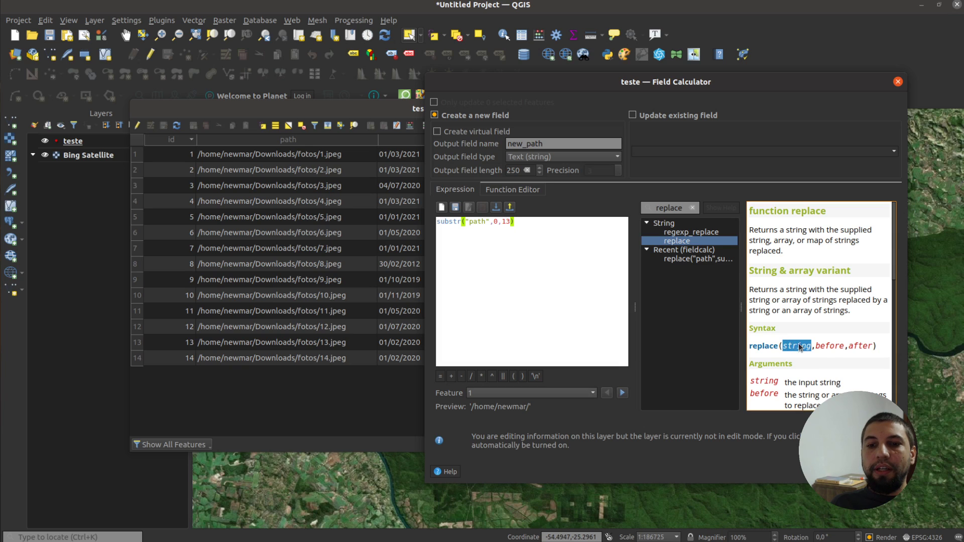
pyautogui.moveTo(833, 347); pyautogui.dragTo(818, 348)
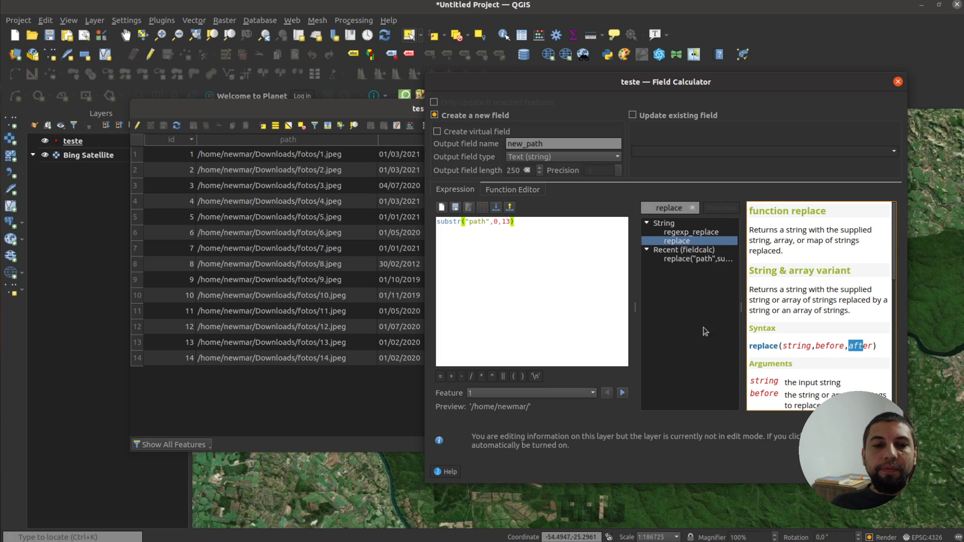
pyautogui.click(444, 236)
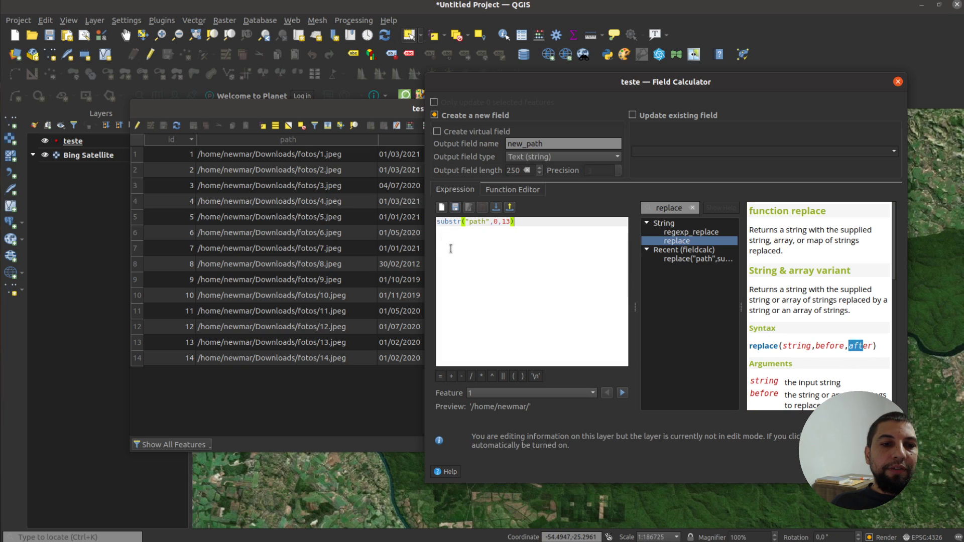
pyautogui.press('Home')
pyautogui.hotkey('shift', 'Right')
pyautogui.hotkey('shift', 'Right')
pyautogui.hotkey('shift', 'Right')
pyautogui.hotkey('shift', 'Right')
pyautogui.hotkey('shift', 'Right')
pyautogui.hotkey('shift', 'Right')
pyautogui.hotkey('shift', 'Right')
pyautogui.hotkey('shift', 'Right')
pyautogui.hotkey('shift', 'Right')
pyautogui.hotkey('shift', 'Right')
pyautogui.hotkey('shift', 'Right')
pyautogui.hotkey('shift', 'Right')
pyautogui.hotkey('shift', 'Right')
pyautogui.hotkey('shift', 'Right')
pyautogui.hotkey('shift', 'Right')
pyautogui.hotkey('shift', 'Right')
pyautogui.hotkey('shift', 'Right')
pyautogui.hotkey('shift', 'Right')
pyautogui.hotkey('shift', 'Right')
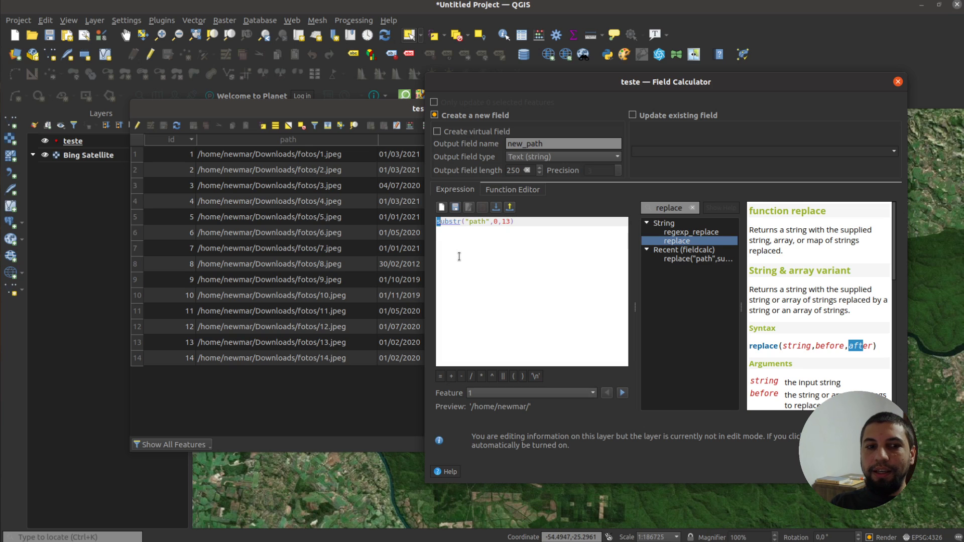
pyautogui.hotkey('shift', 'Right')
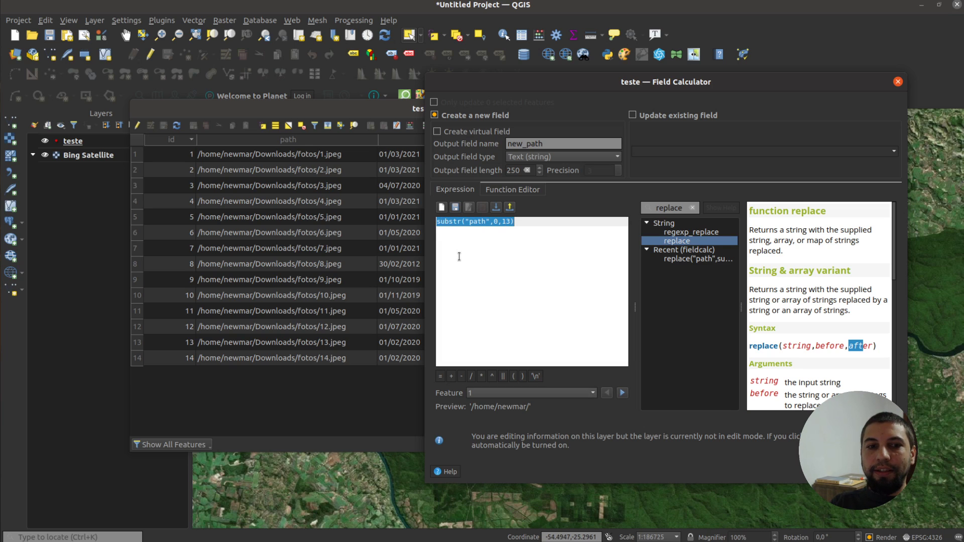
# Append a comma, the new user's home folder path in single quotes and a closing parenthesis after substr("path",0,13)
pyautogui.press('End')
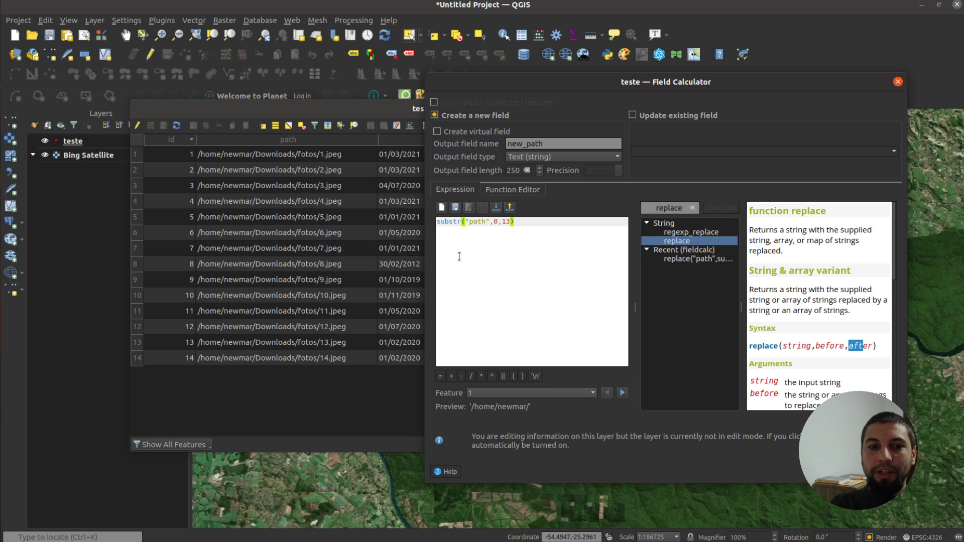
pyautogui.write(',')
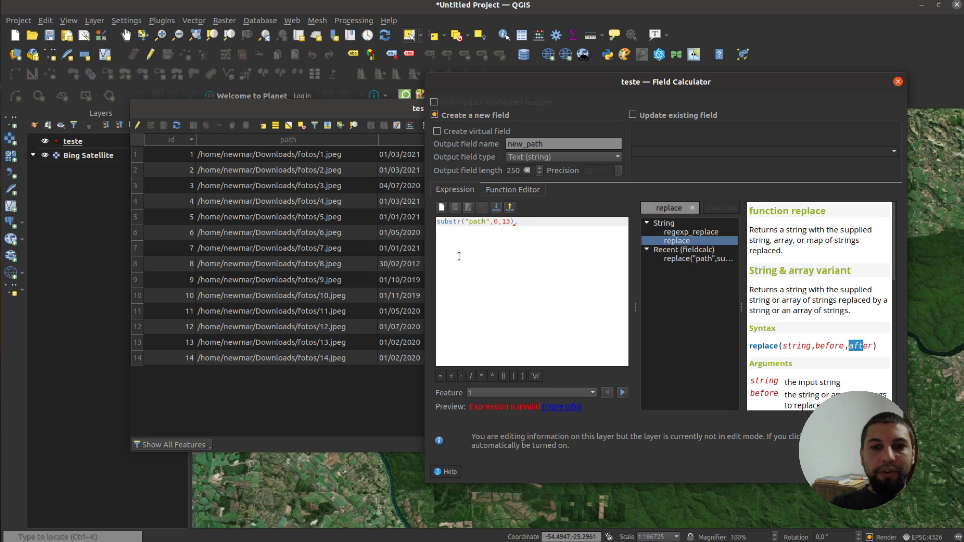
pyautogui.write("'")
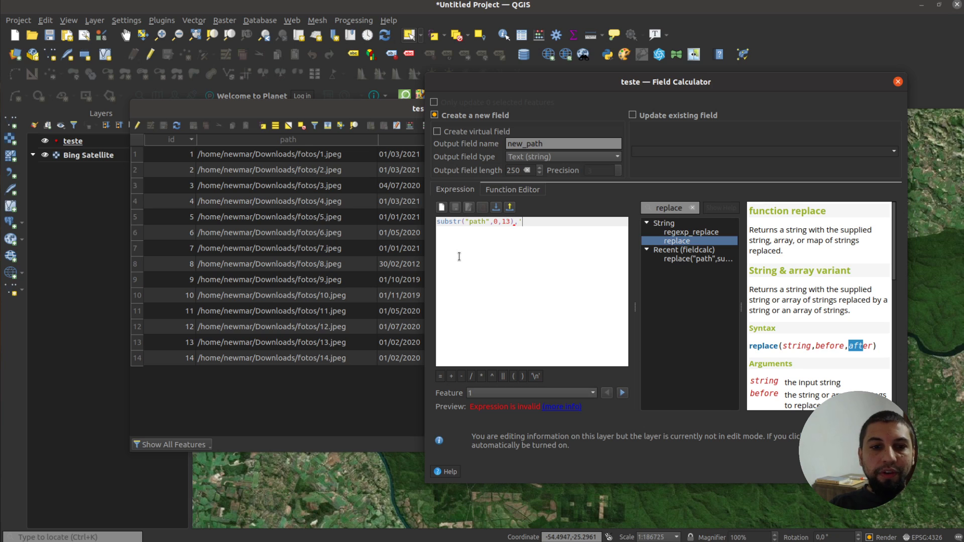
pyautogui.write('/hom')
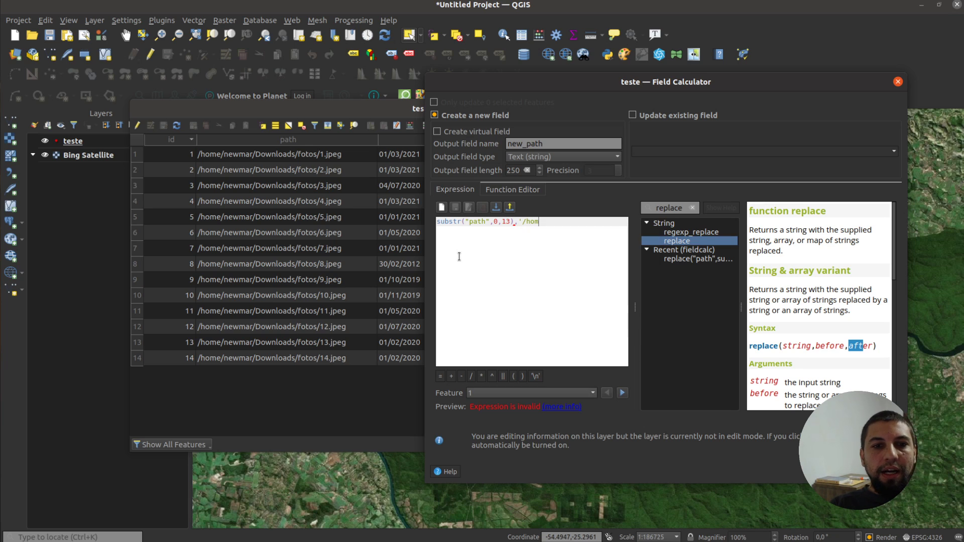
pyautogui.write('e/car')
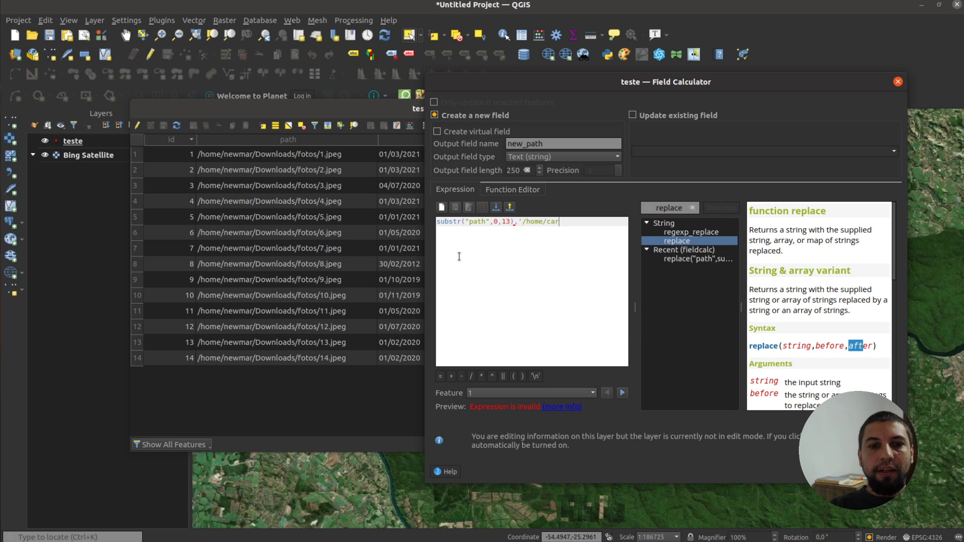
pyautogui.write('los')
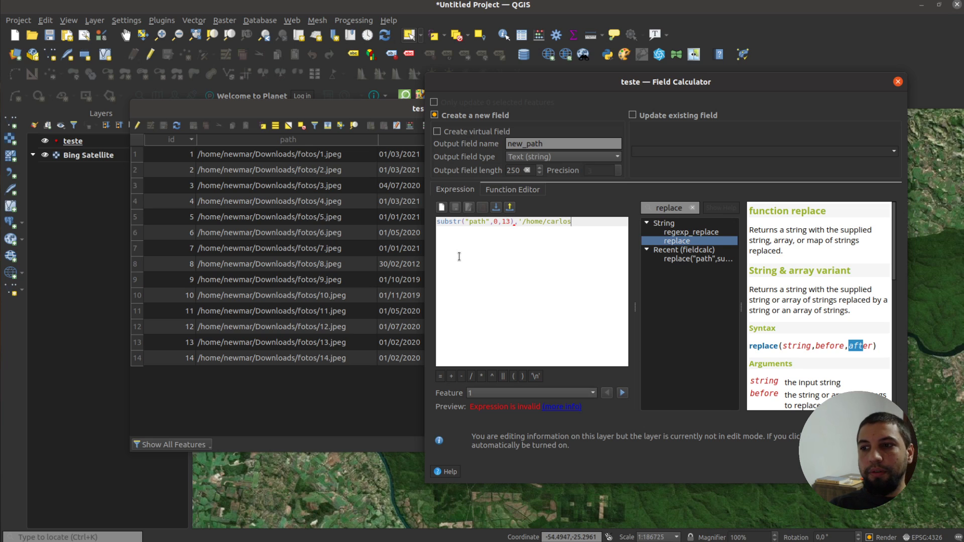
pyautogui.write("/'")
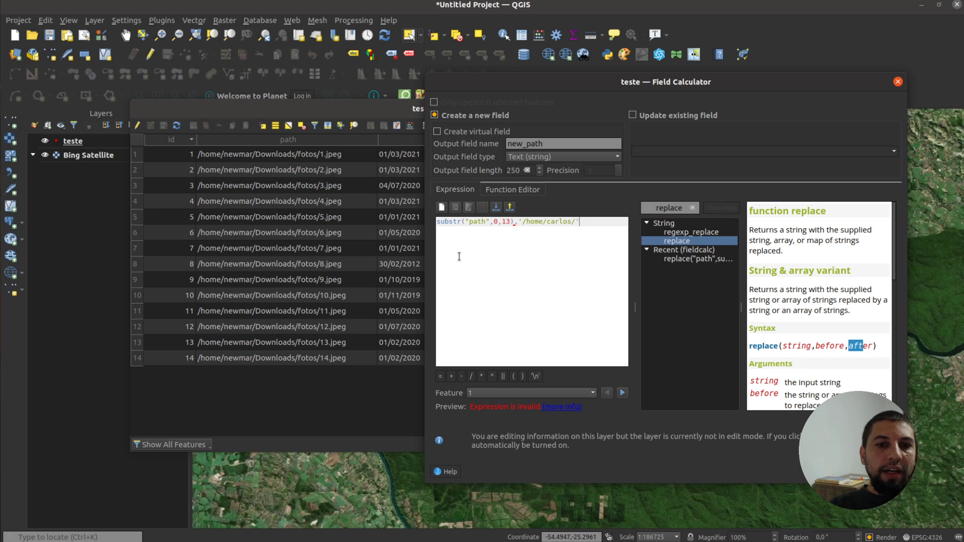
pyautogui.write(')')
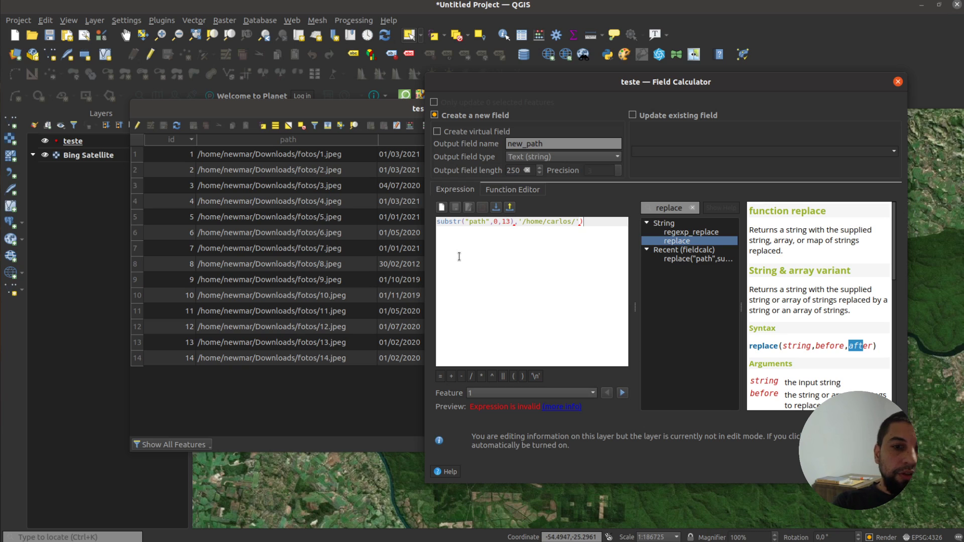
# Wrap the whole expression in the replace function by adding replace( in front of substr
pyautogui.press('Left')
pyautogui.press('Left')
pyautogui.press('Left')
pyautogui.press('Left')
pyautogui.press('Left')
pyautogui.press('Left')
pyautogui.press('Left')
pyautogui.press('Left')
pyautogui.press('Left')
pyautogui.press('Left')
pyautogui.press('Left')
pyautogui.press('Left')
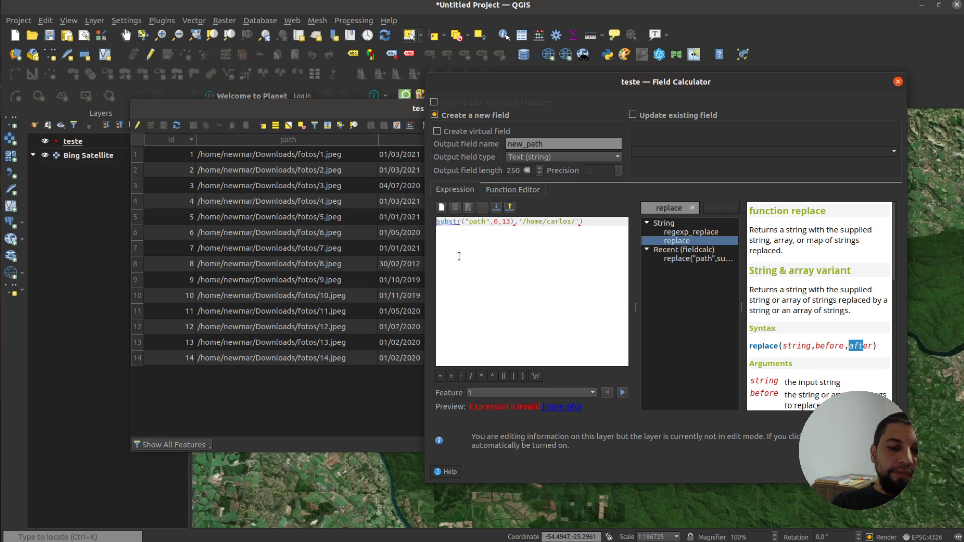
pyautogui.write('(')
pyautogui.write('rep')
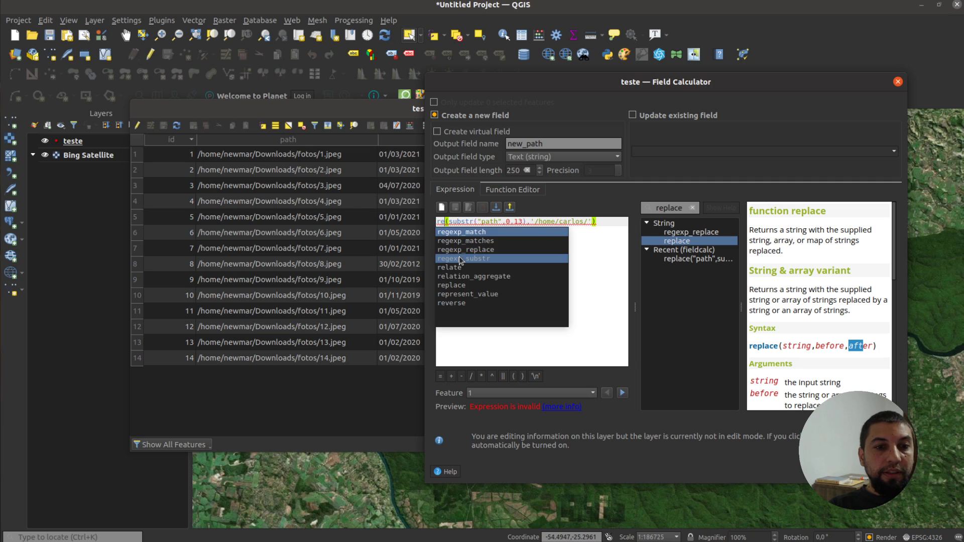
pyautogui.write('lace')
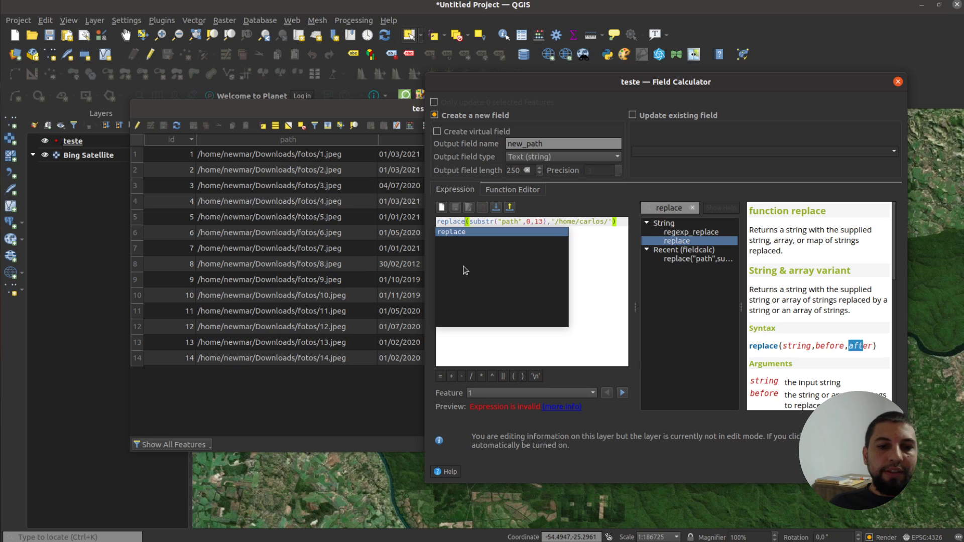
pyautogui.click(576, 273)
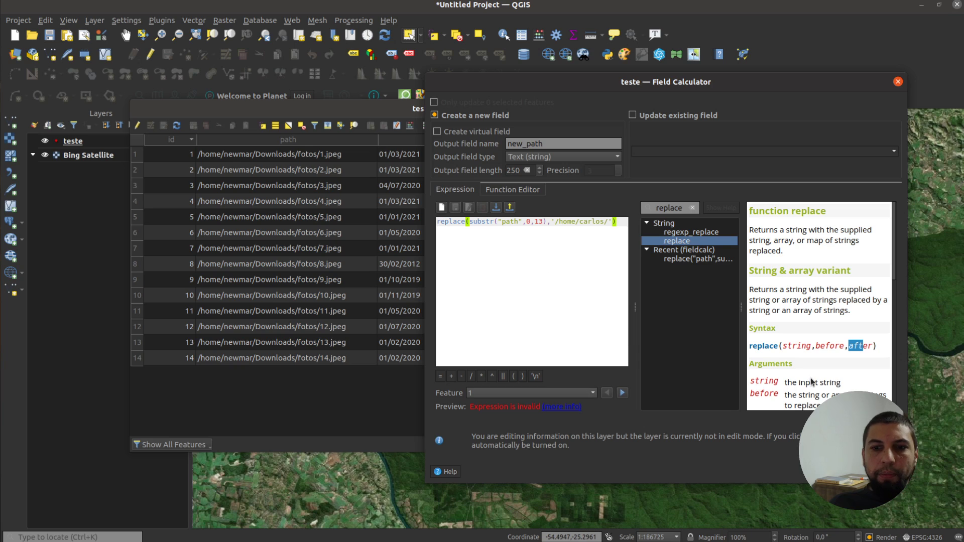
# Check the string argument in the replace help and insert "path" as the function's first argument, before substr
pyautogui.click(808, 346)
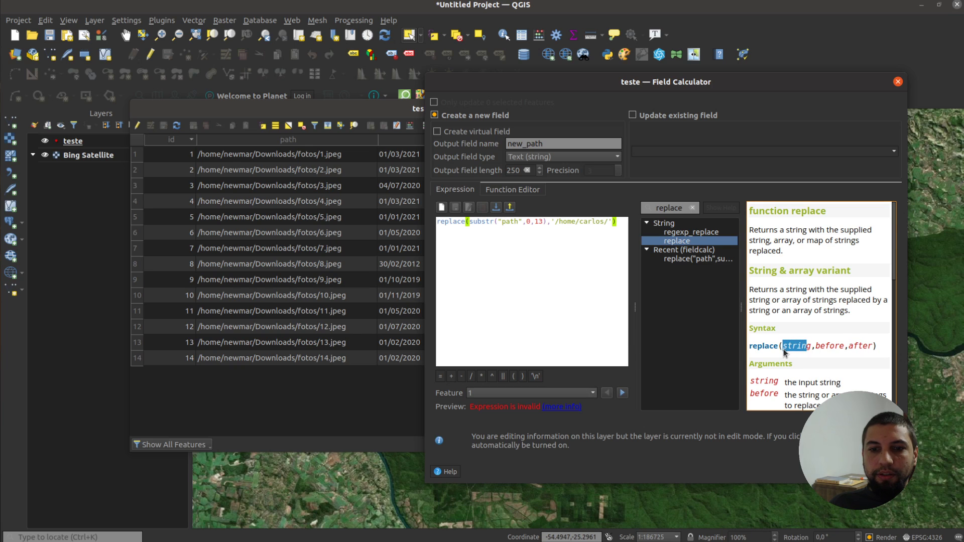
pyautogui.click(466, 223)
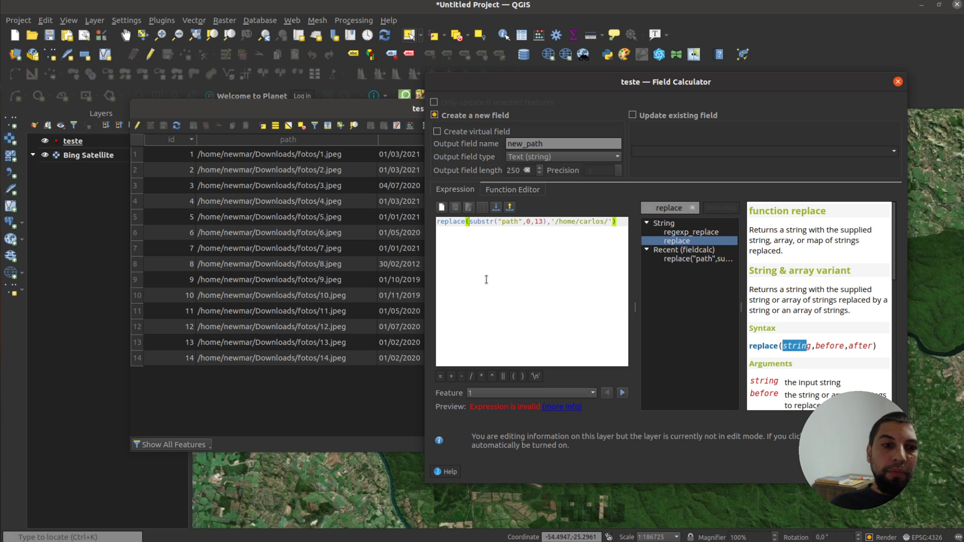
pyautogui.write('"pathe')
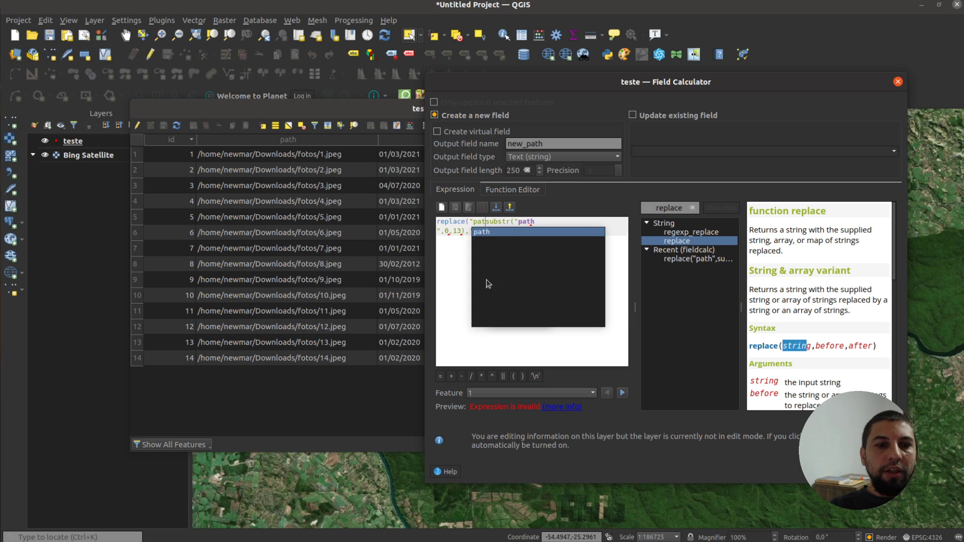
pyautogui.press('BackSpace')
pyautogui.write(',')
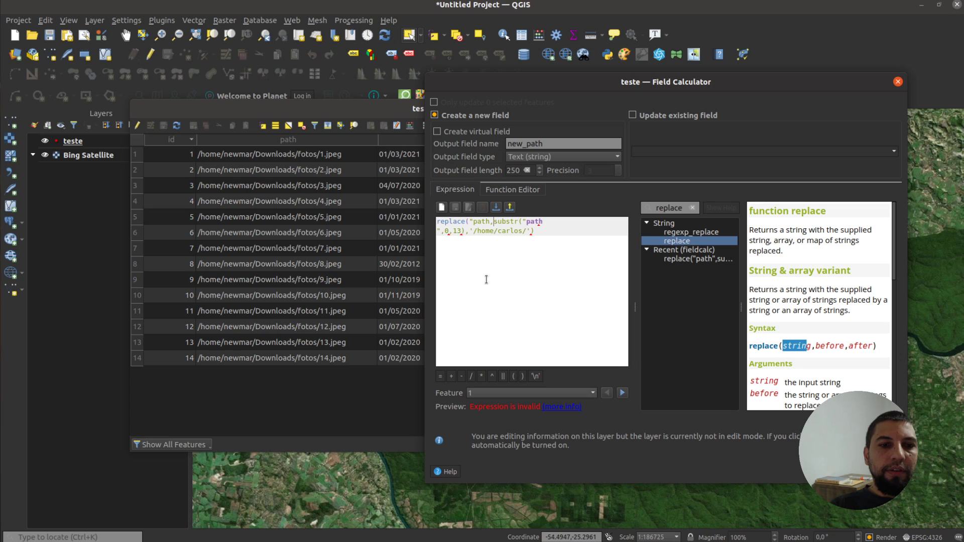
pyautogui.write('"')
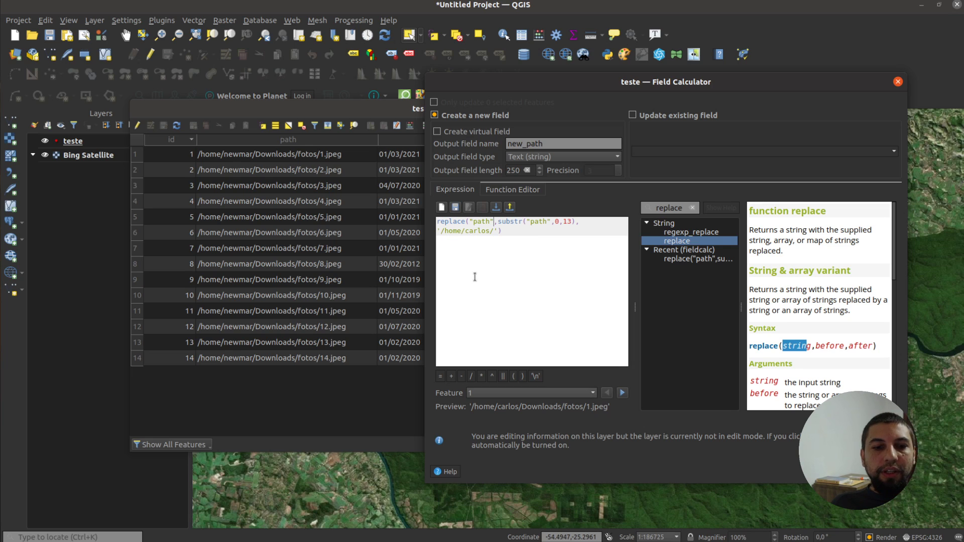
# Review the substr and replacement arguments, and run the calculation to add the new_path field
pyautogui.moveTo(469, 222); pyautogui.dragTo(578, 221)
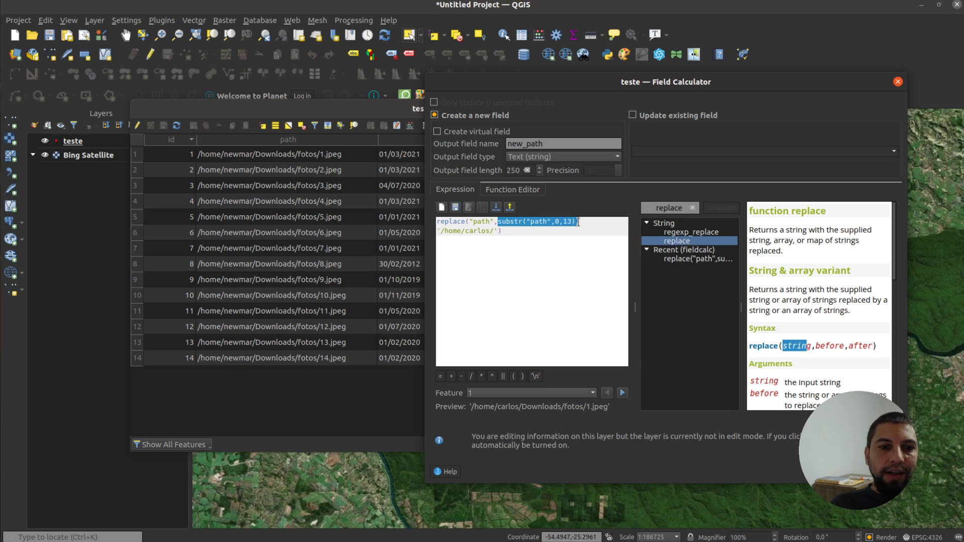
pyautogui.moveTo(440, 231); pyautogui.dragTo(501, 231)
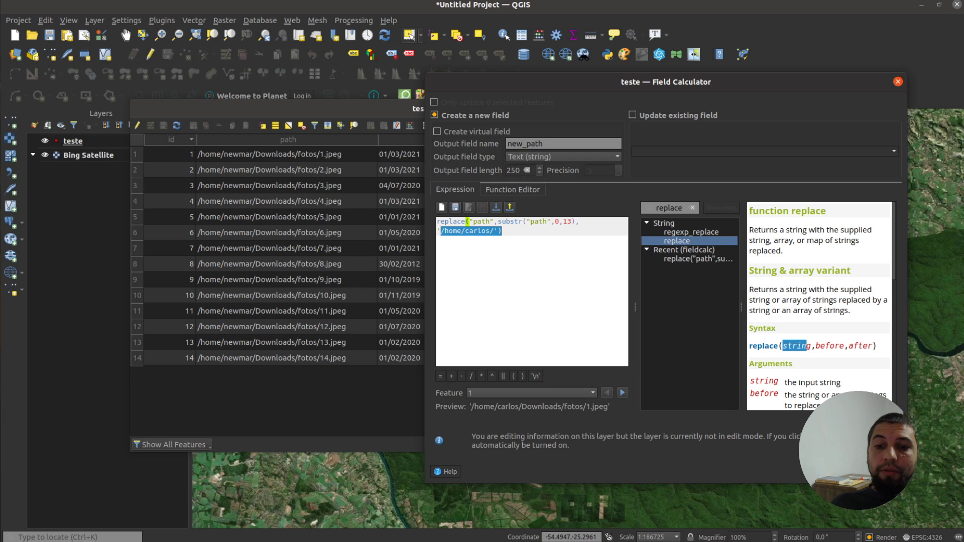
pyautogui.click(885, 471)
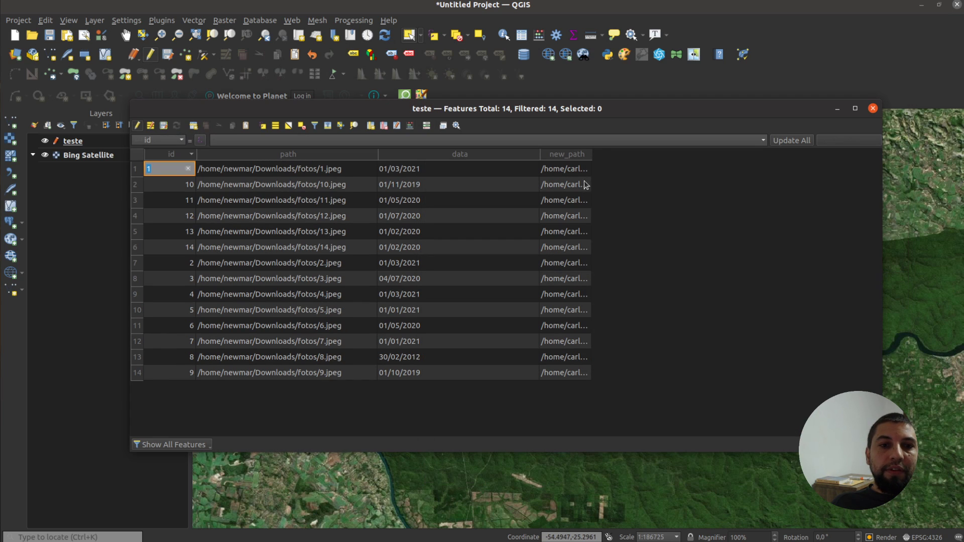
# Widen the new_path column to show full paths, narrow the data column, and save the layer edits
pyautogui.doubleClick(592, 155)
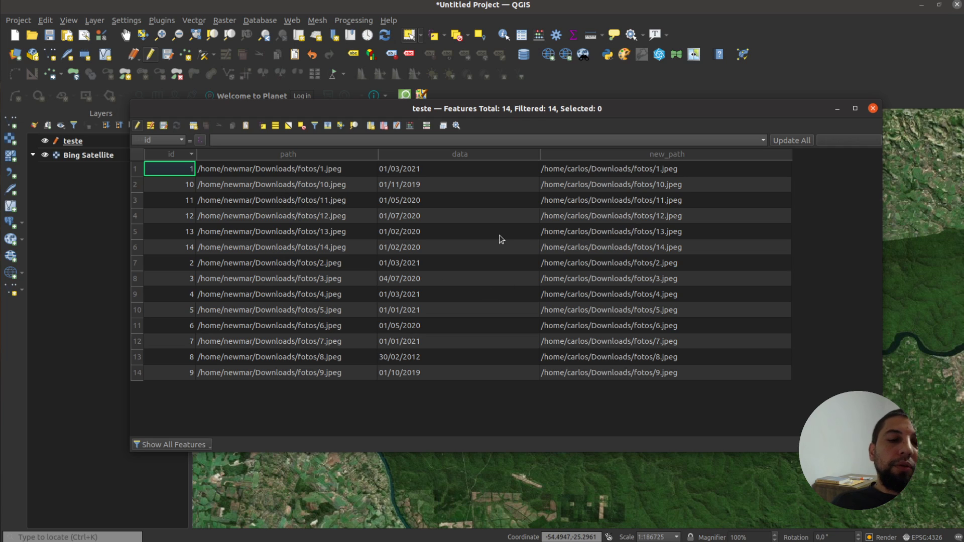
pyautogui.moveTo(540, 154); pyautogui.dragTo(606, 155)
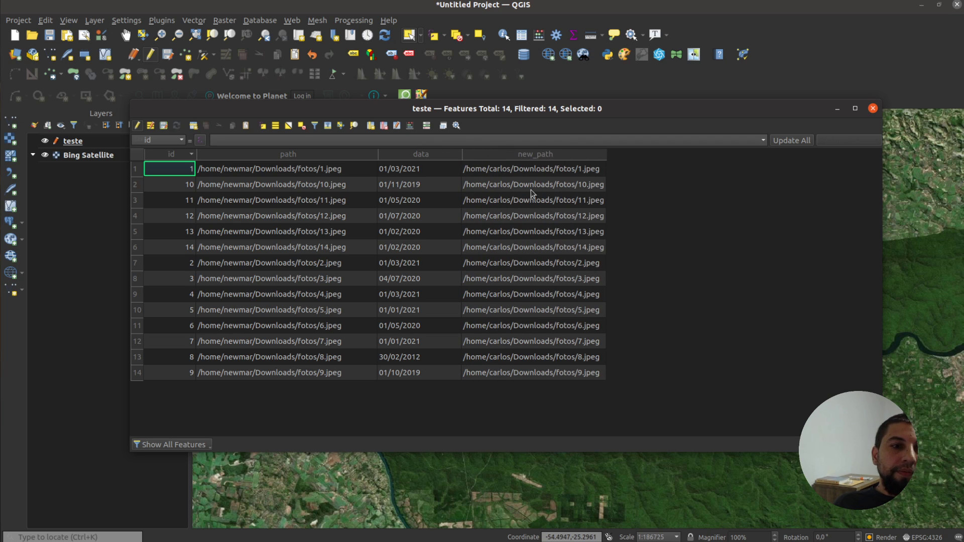
pyautogui.click(163, 125)
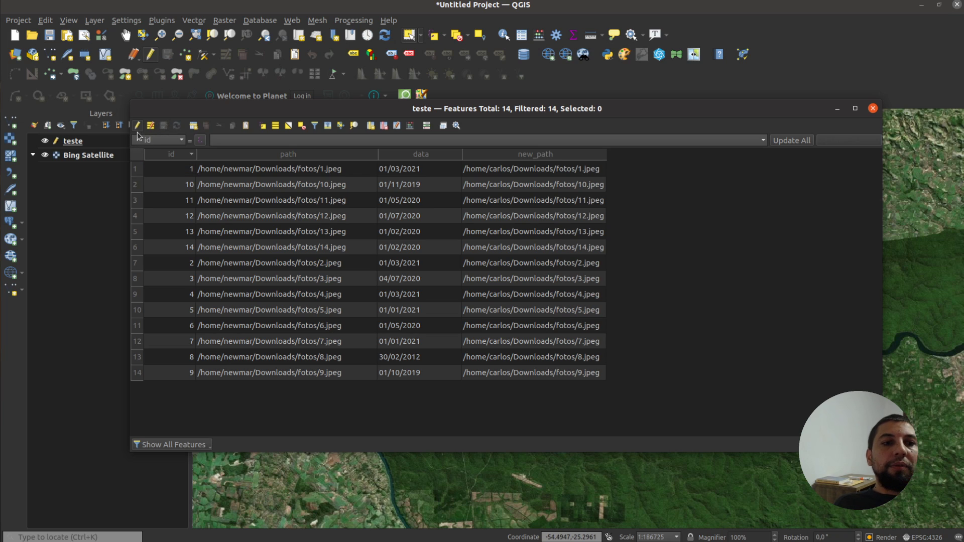
# Sort the attribute table by the data column and open Select by Expression beside the table's dates
pyautogui.click(420, 154)
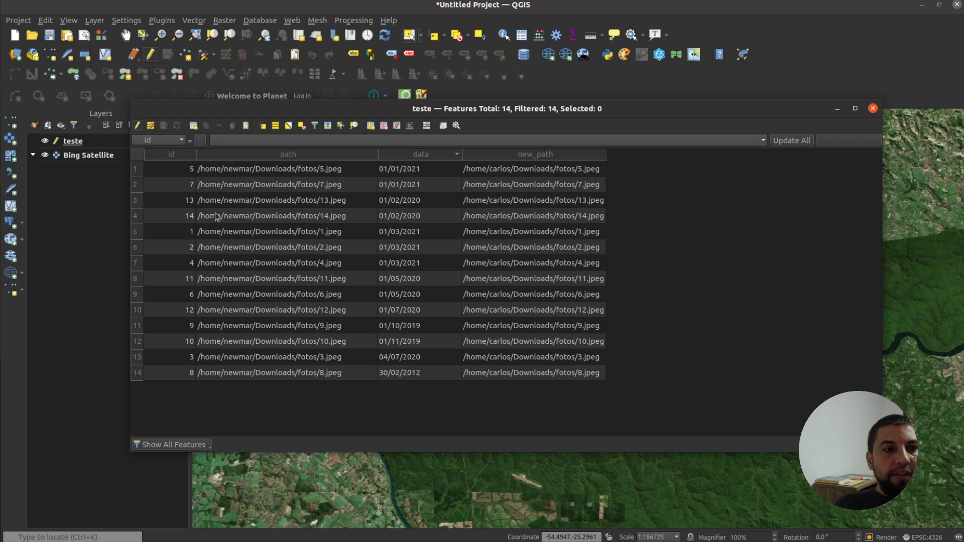
pyautogui.click(264, 125)
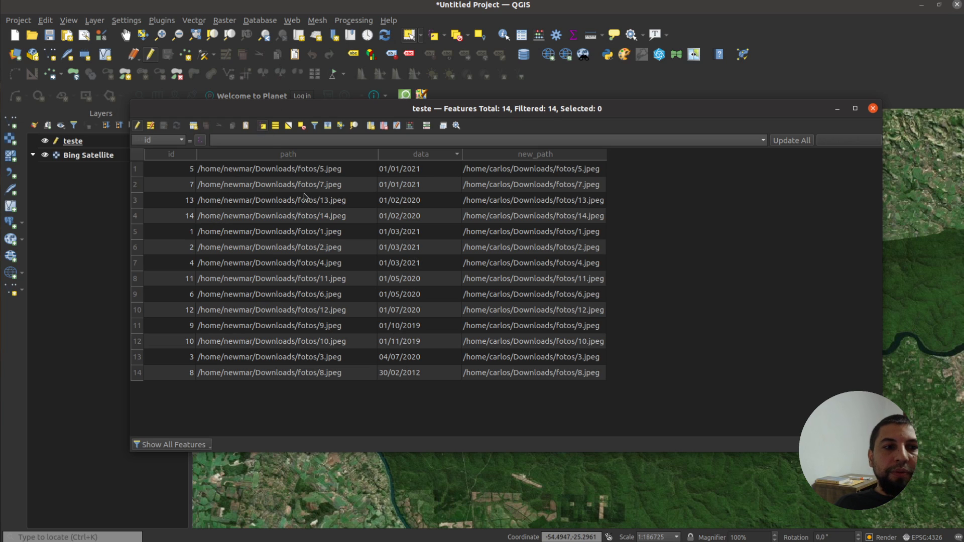
pyautogui.moveTo(496, 84); pyautogui.dragTo(601, 154)
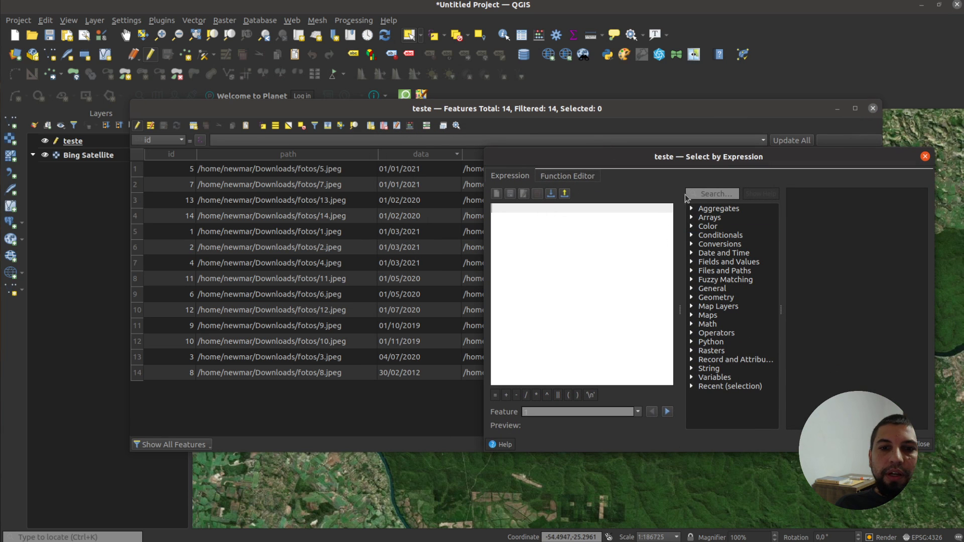
# Find the data field, build the expression "data" > 01/01/2020, and select the matching features
pyautogui.click(698, 193)
pyautogui.write('data')
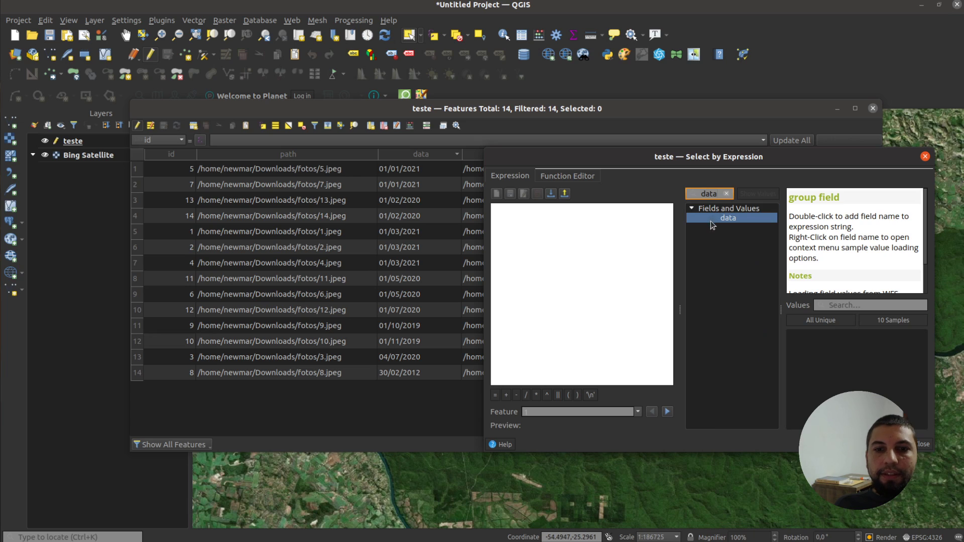
pyautogui.doubleClick(724, 219)
pyautogui.write('>01/')
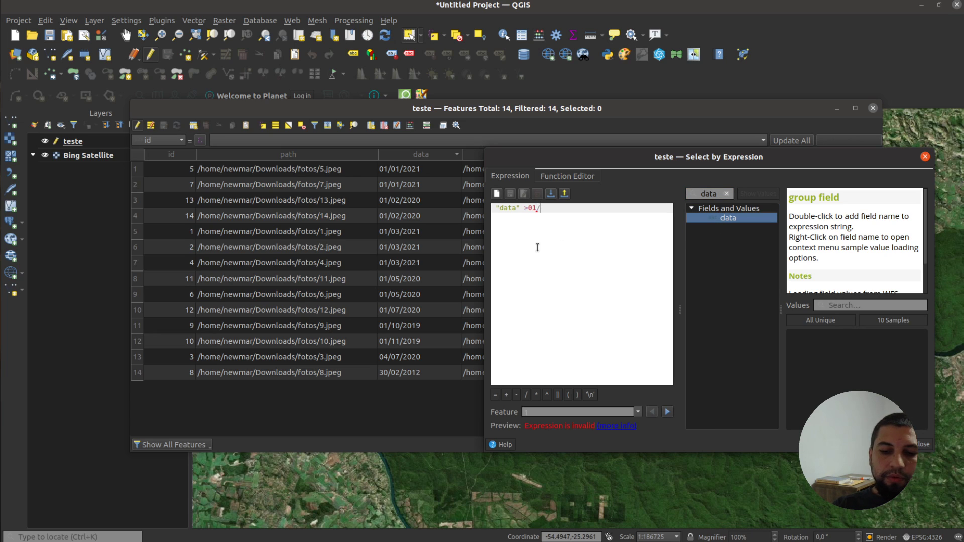
pyautogui.write('01/2020')
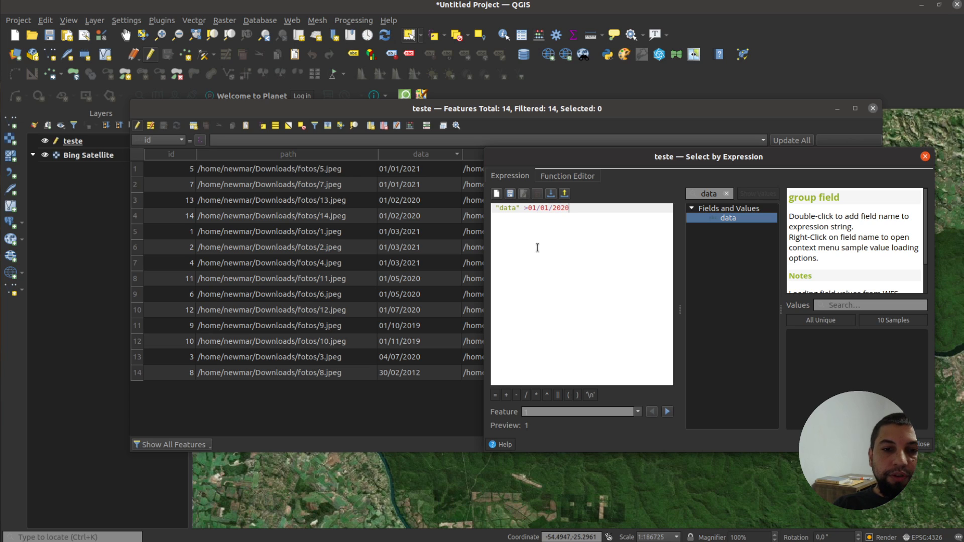
pyautogui.click(529, 208)
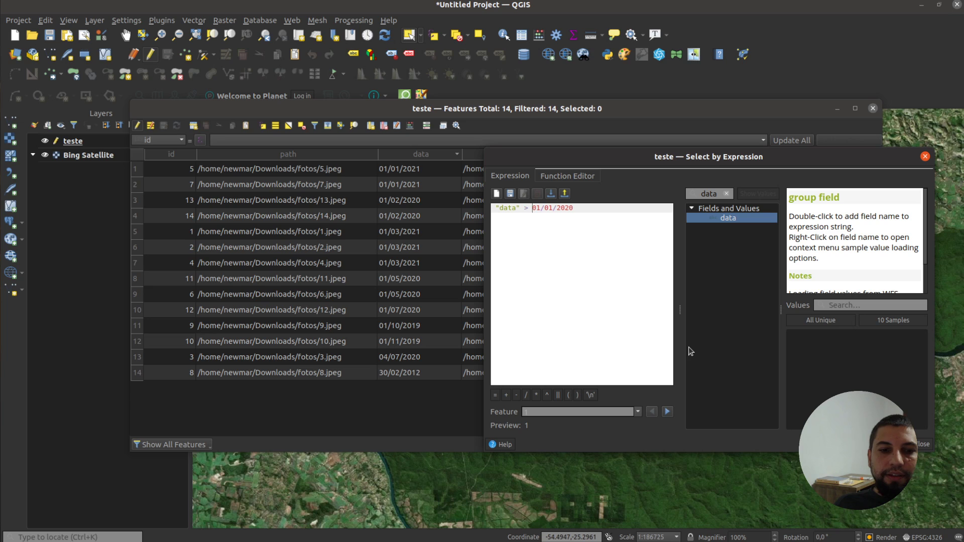
pyautogui.click(867, 444)
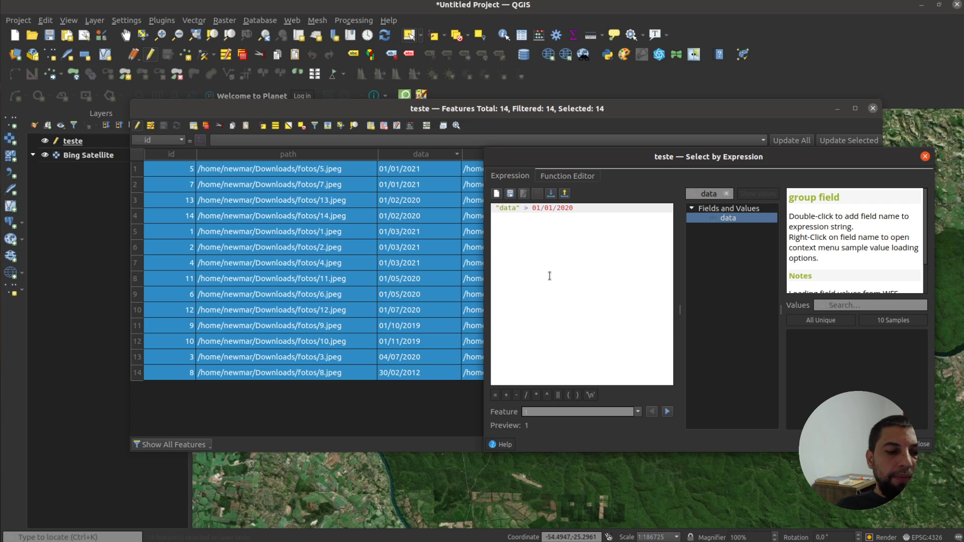
# Enclose the date in single quotes so the expression reads "data" > '01/01/2020'
pyautogui.write("'")
pyautogui.press('End')
pyautogui.write("'")
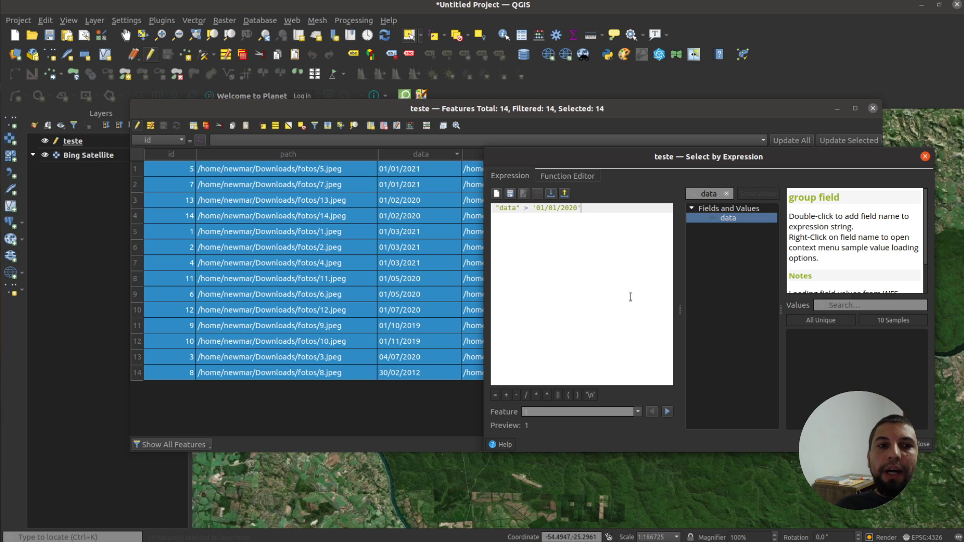
# Deselect all features in the teste attribute table and end the layer's editing session
pyautogui.click(925, 156)
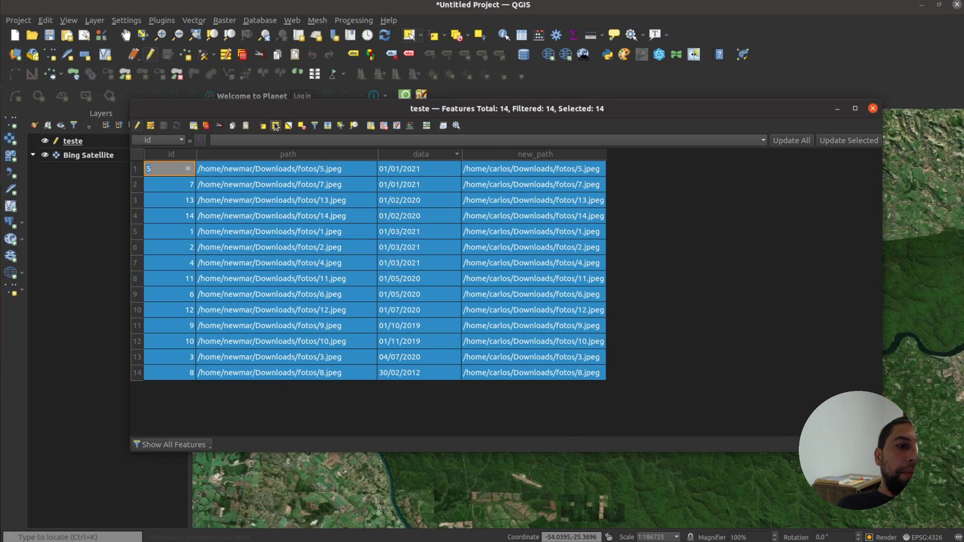
pyautogui.click(301, 126)
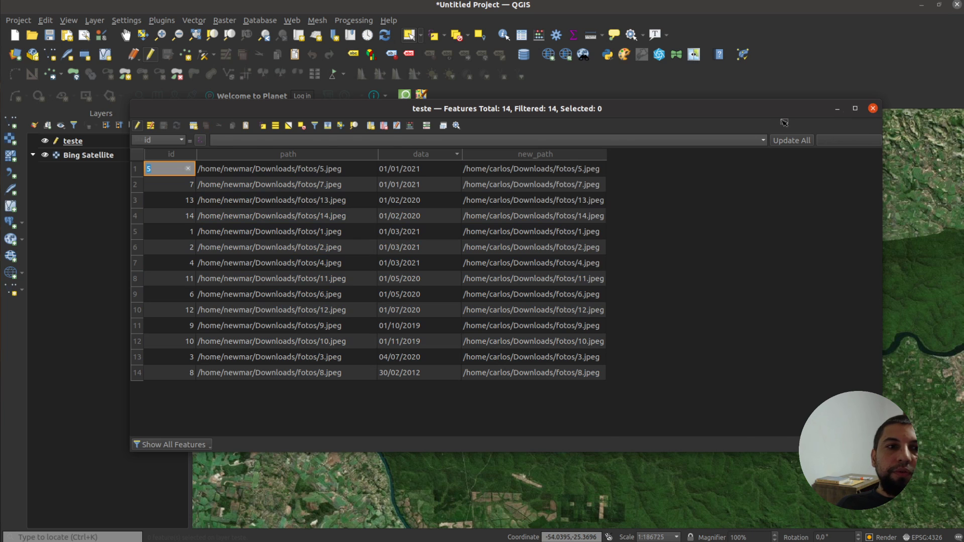
pyautogui.click(873, 108)
pyautogui.click(150, 54)
pyautogui.click(85, 140)
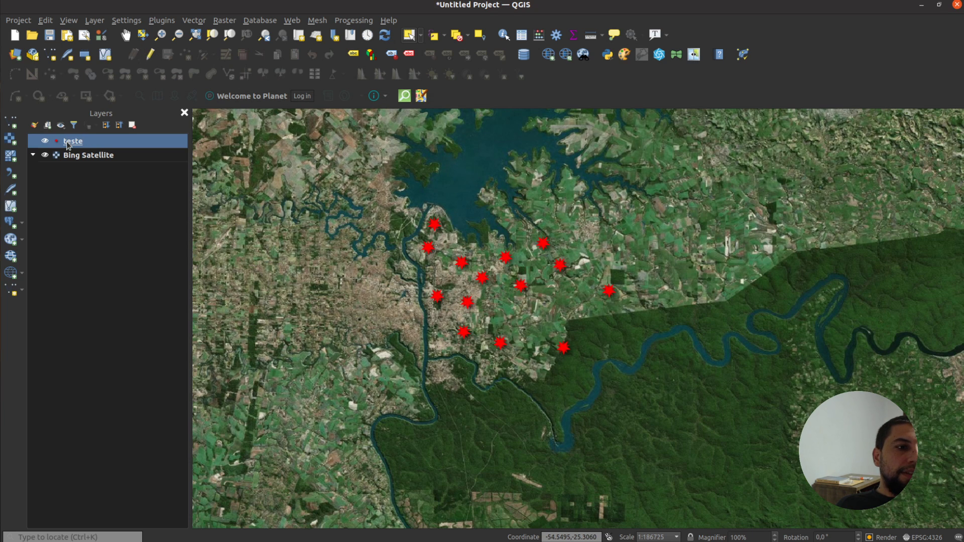
# Check the data types of the teste layer's fields, including data, in the layer properties
pyautogui.doubleClick(67, 144)
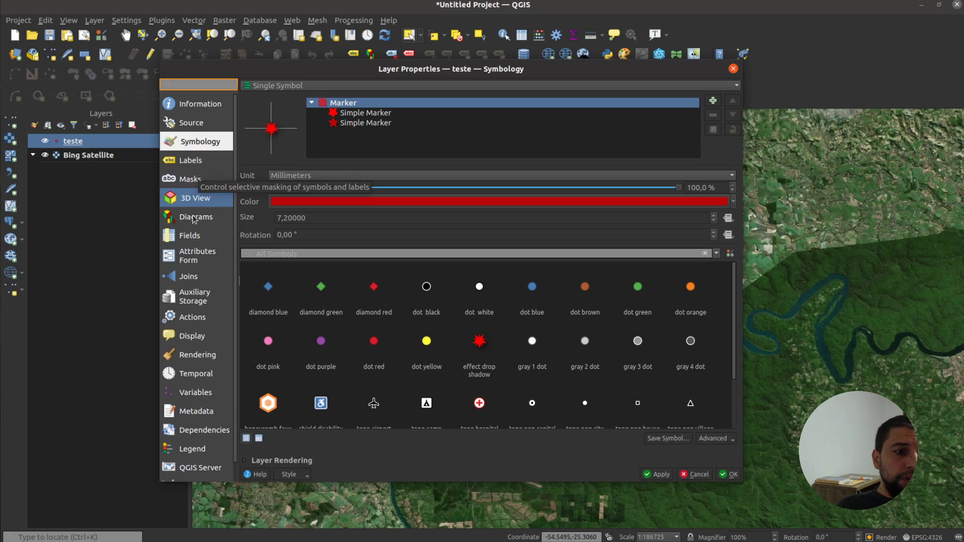
pyautogui.click(190, 239)
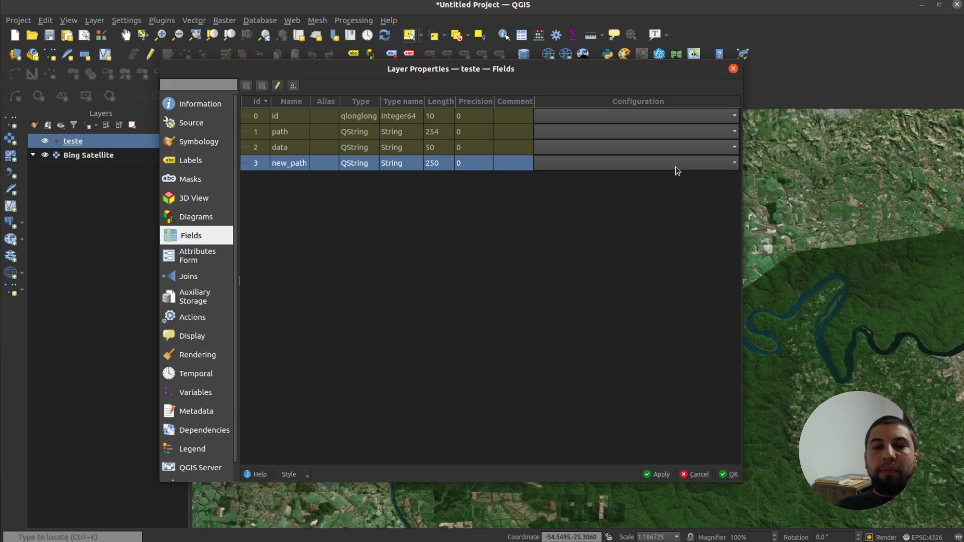
pyautogui.click(732, 71)
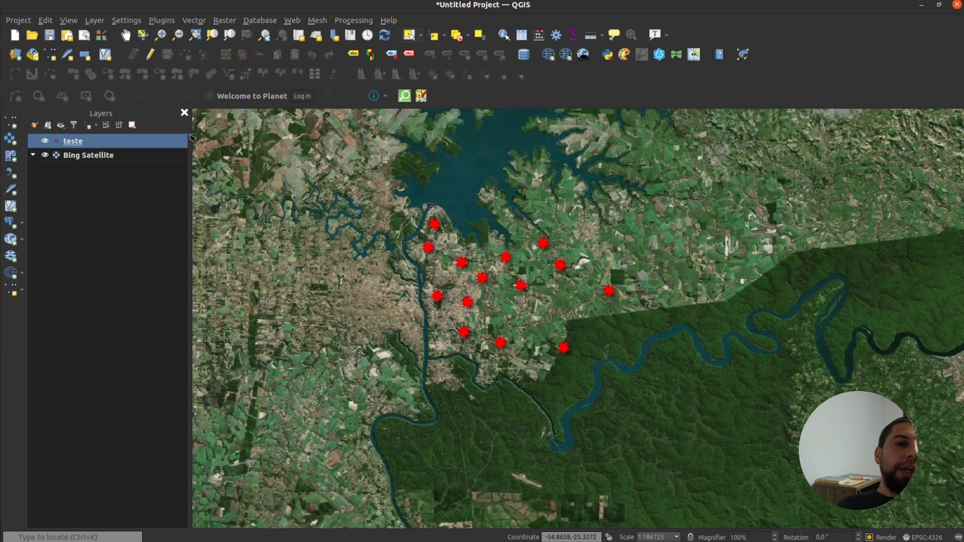
# Make the teste layer editable and define a new field named new_date of type Date in the Field Calculator
pyautogui.click(150, 55)
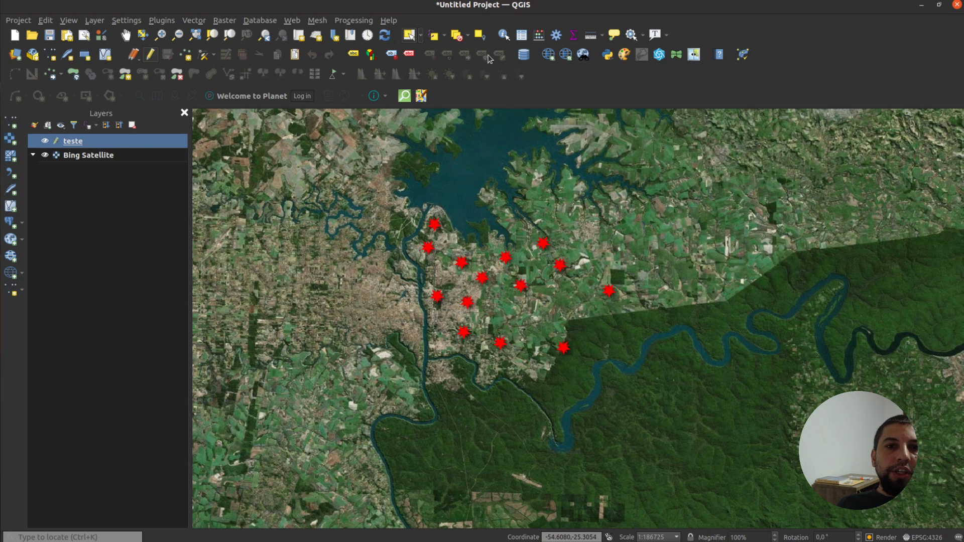
pyautogui.click(538, 35)
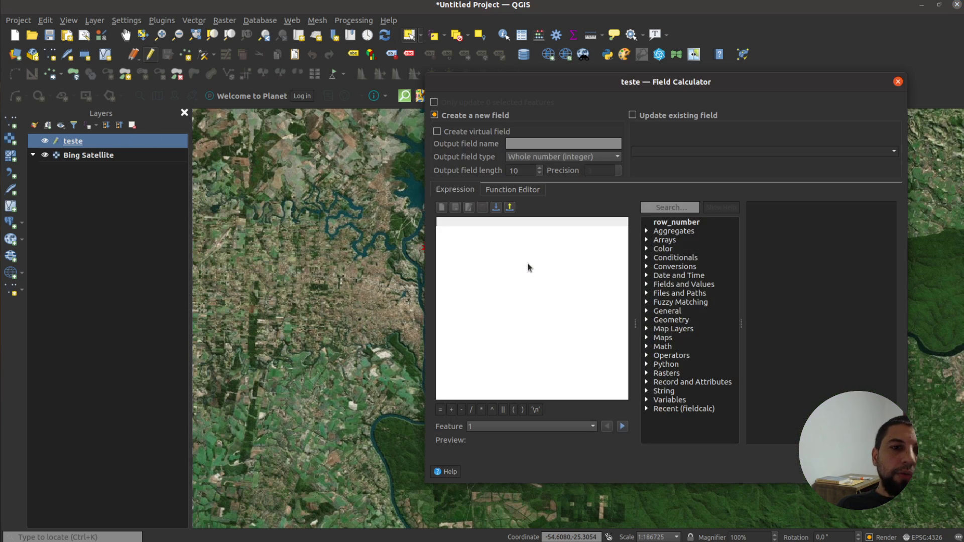
pyautogui.moveTo(425, 265); pyautogui.dragTo(271, 265)
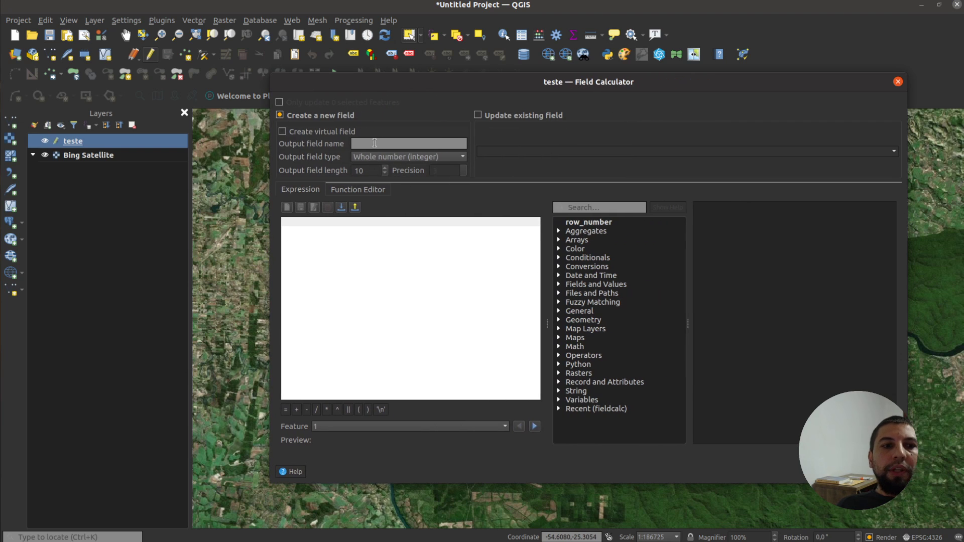
pyautogui.click(374, 143)
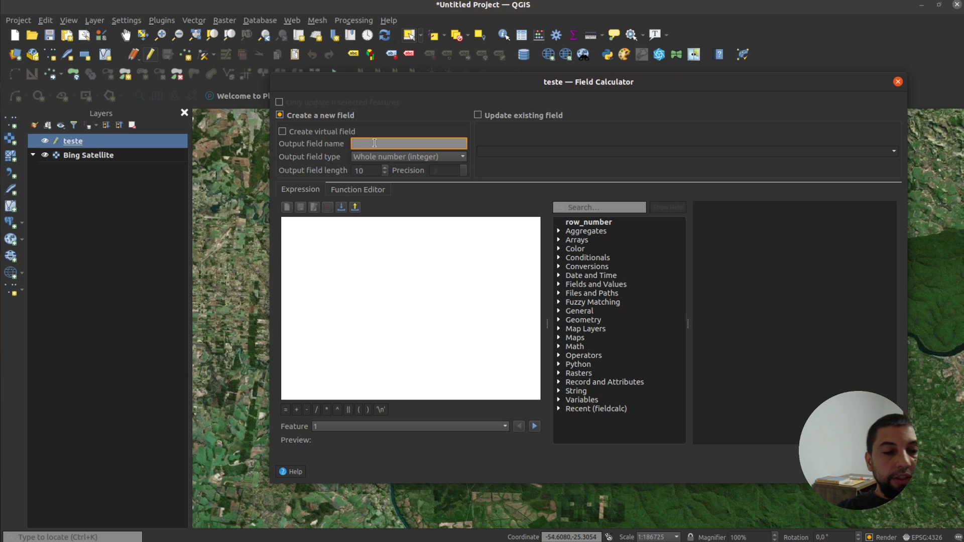
pyautogui.write('new')
pyautogui.write('_lat')
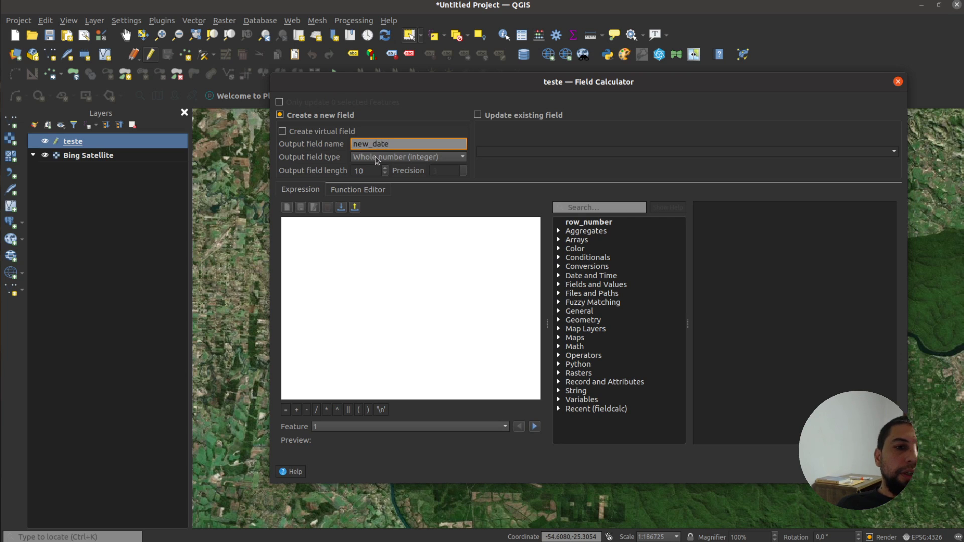
pyautogui.click(374, 157)
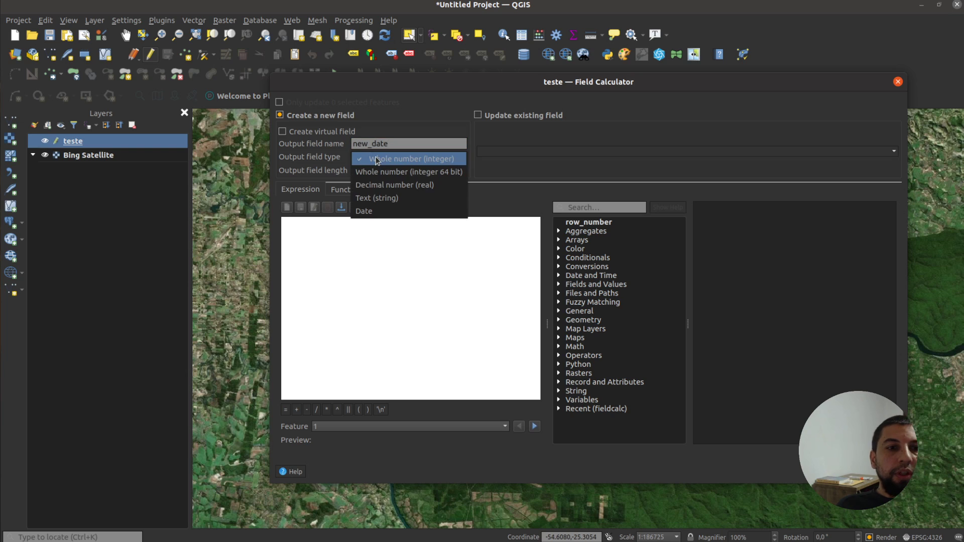
pyautogui.click(372, 210)
pyautogui.click(380, 249)
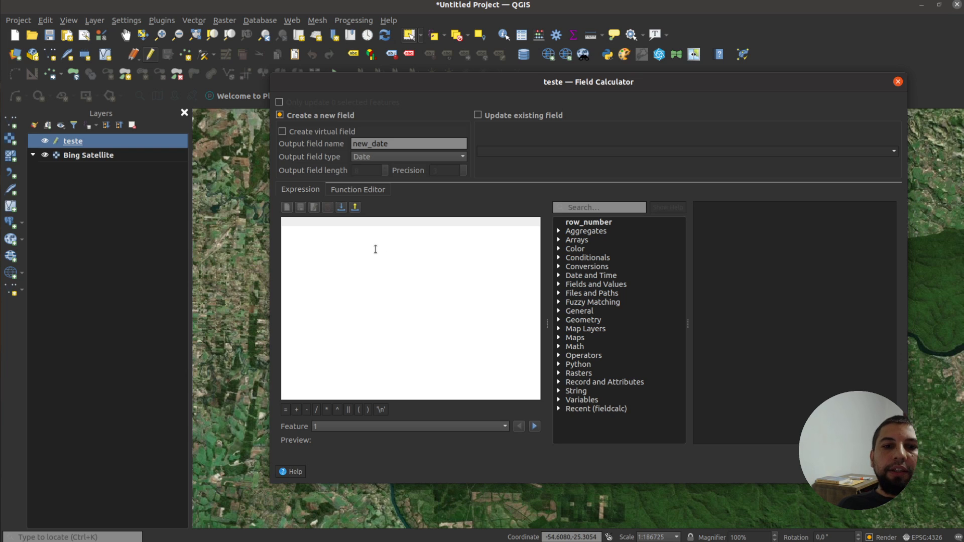
# Locate the data field among the layer's fields and values in the Field Calculator
pyautogui.click(560, 287)
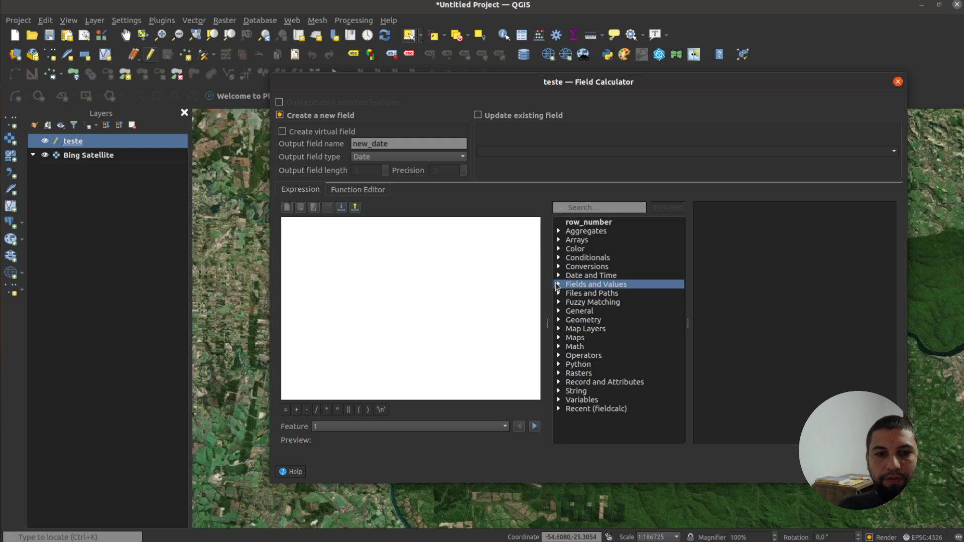
pyautogui.click(556, 287)
pyautogui.click(601, 313)
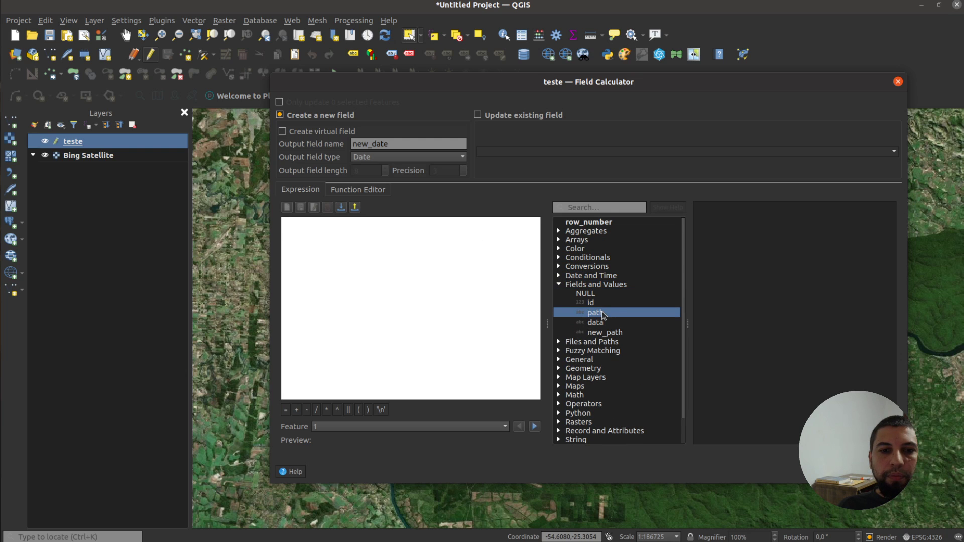
pyautogui.click(598, 322)
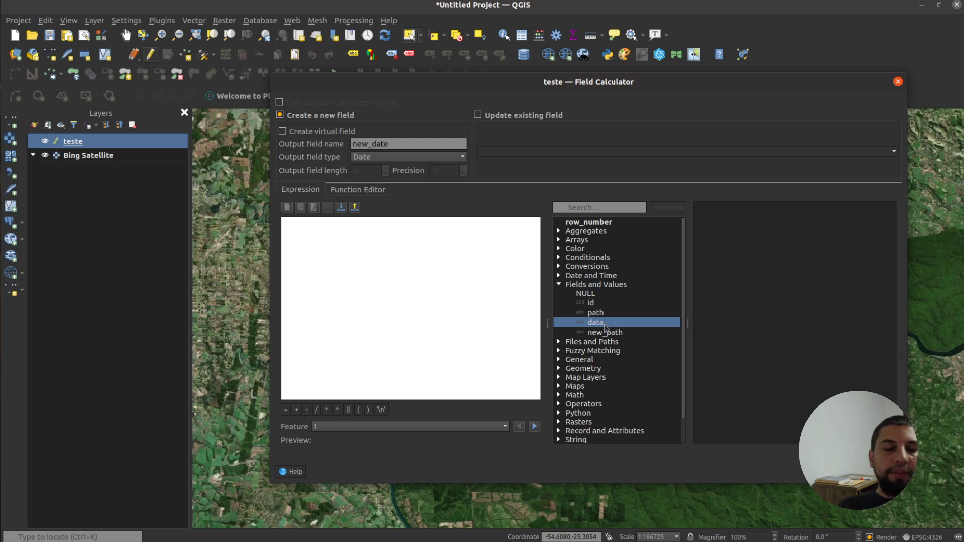
pyautogui.click(623, 342)
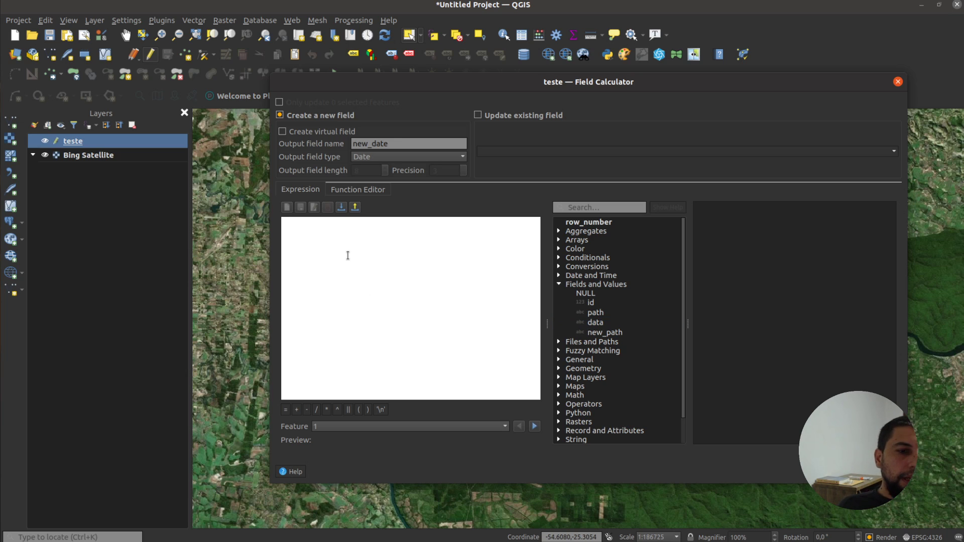
# Search the function list for to_date and read its syntax, arguments and examples
pyautogui.click(347, 255)
pyautogui.click(576, 203)
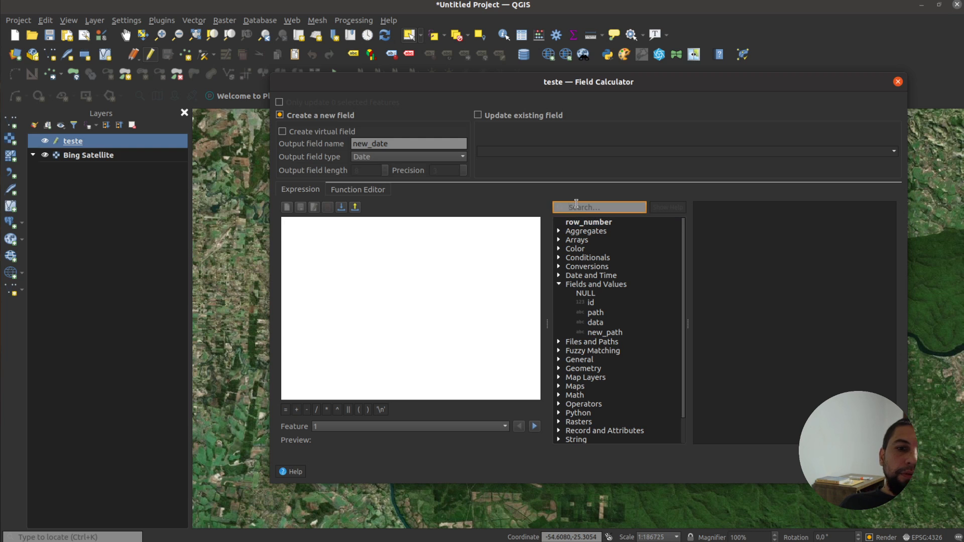
pyautogui.write('to_date')
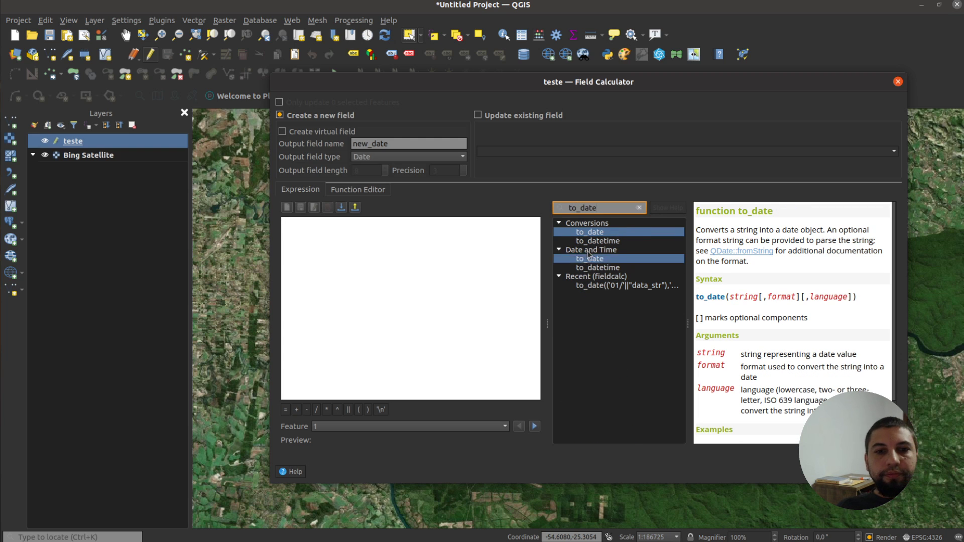
pyautogui.click(593, 234)
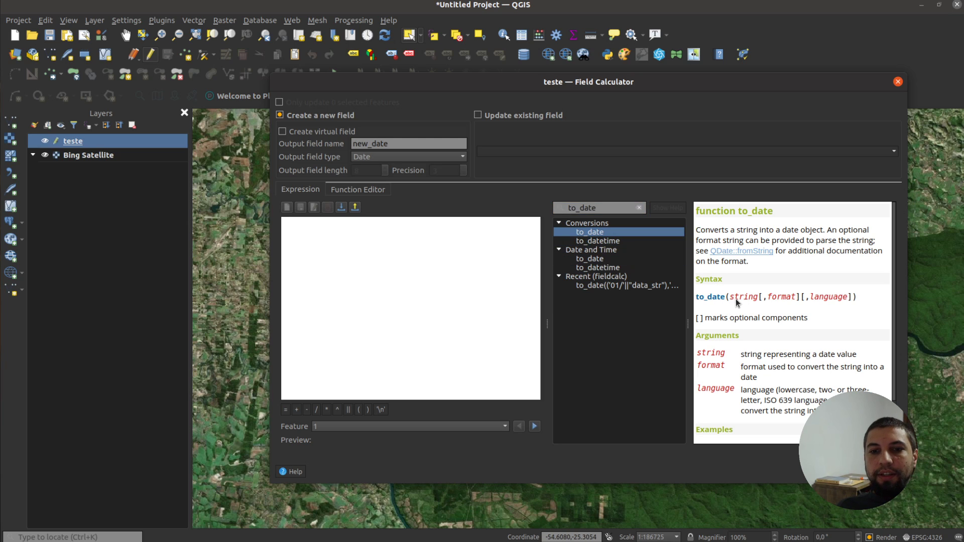
pyautogui.moveTo(736, 299); pyautogui.dragTo(809, 299)
pyautogui.scroll(-2, 834, 296)
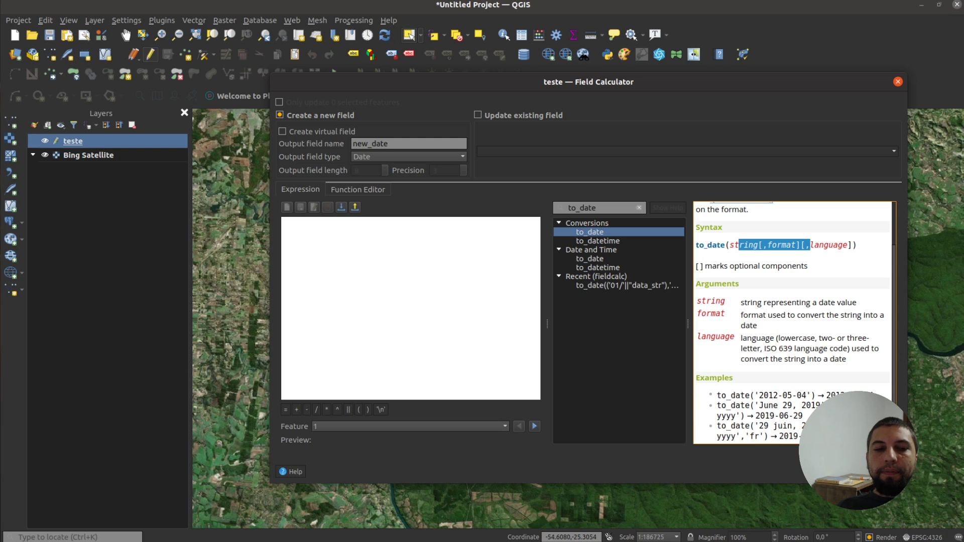
# Begin the field expression with to_date("data",' using the data field as the string to convert
pyautogui.click(340, 246)
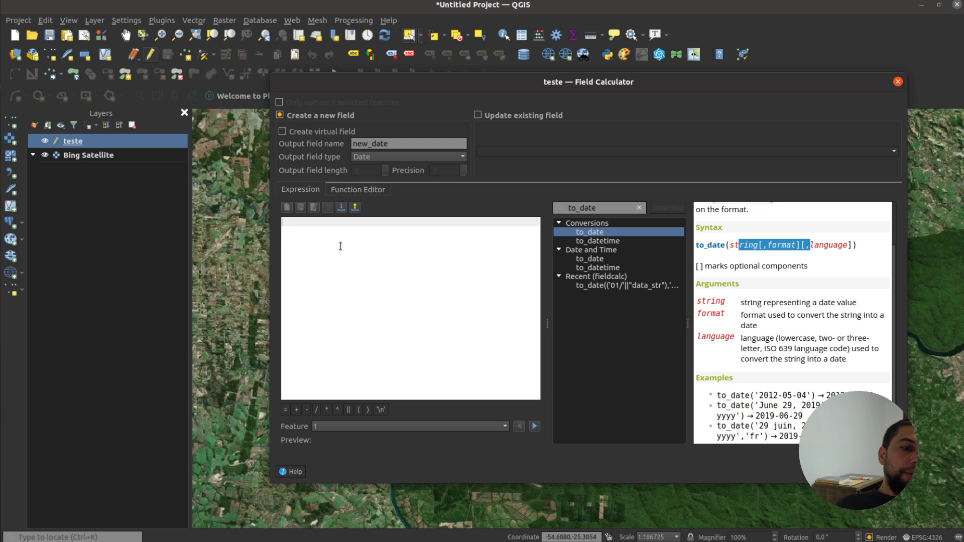
pyautogui.write('to_date')
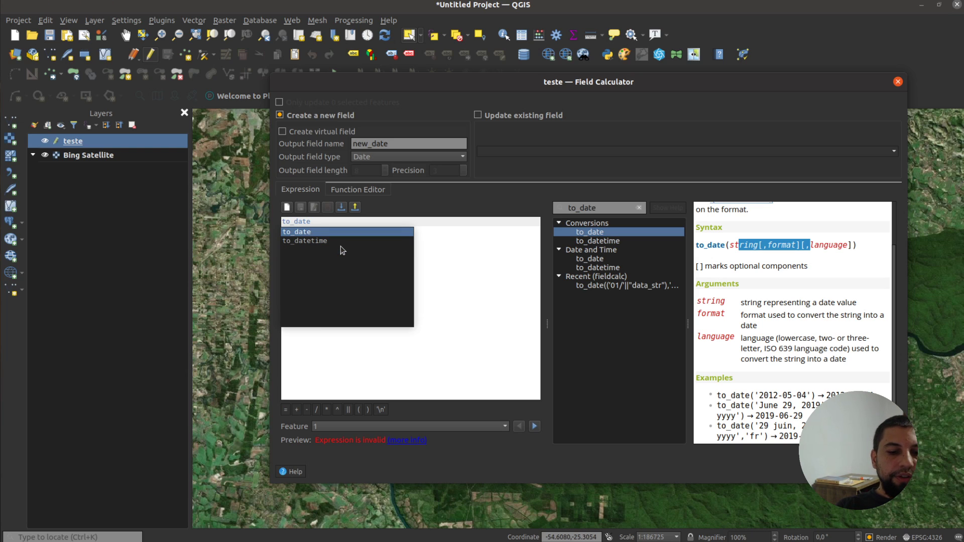
pyautogui.press('Return')
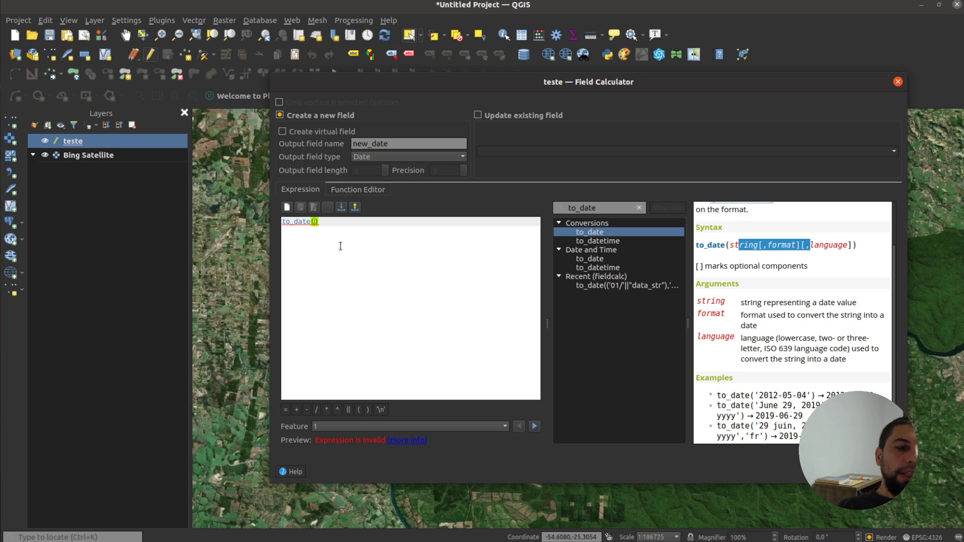
pyautogui.write('"data')
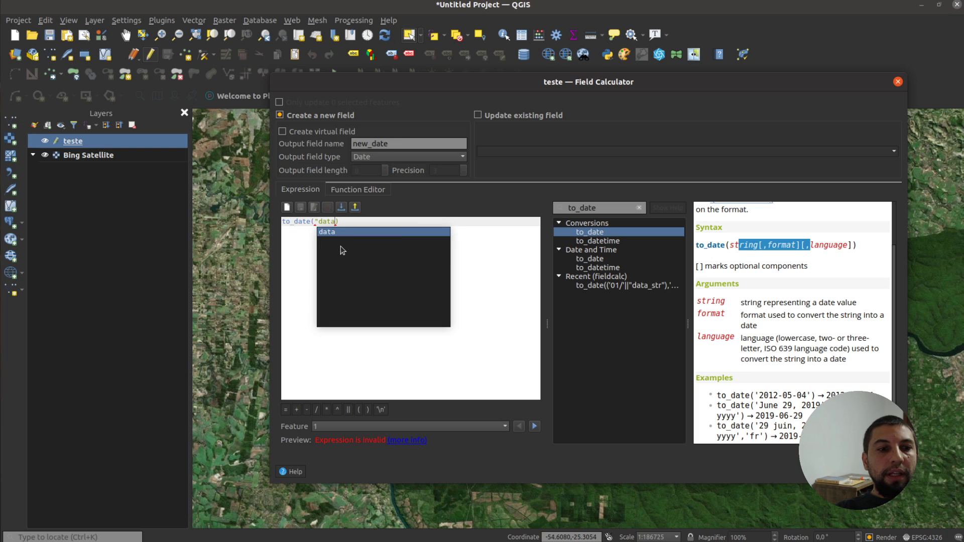
pyautogui.press('Return')
pyautogui.write('",')
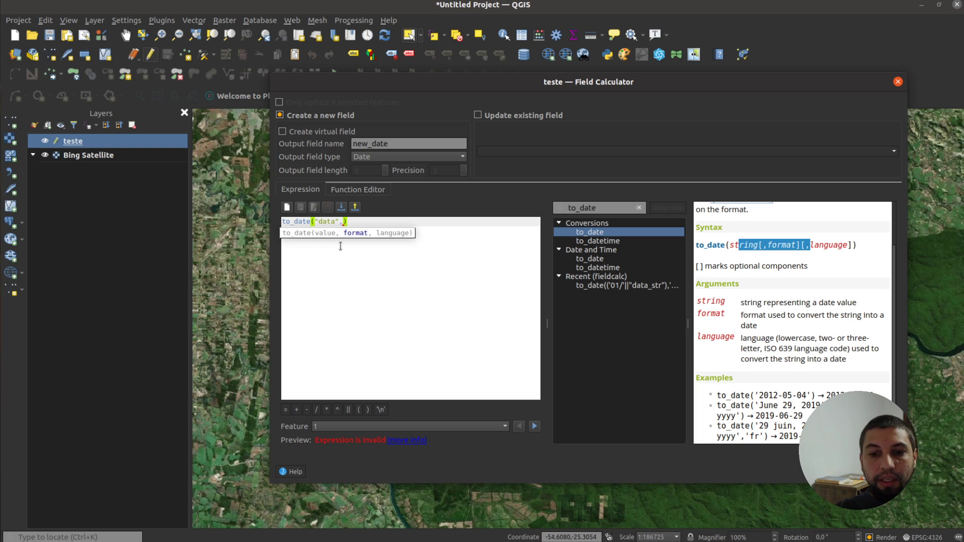
pyautogui.write("'")
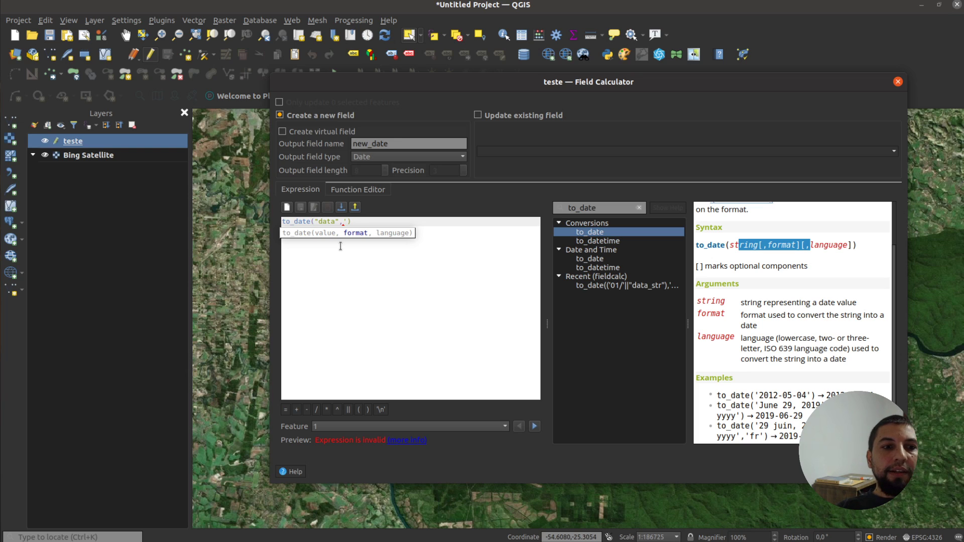
pyautogui.write('dd/')
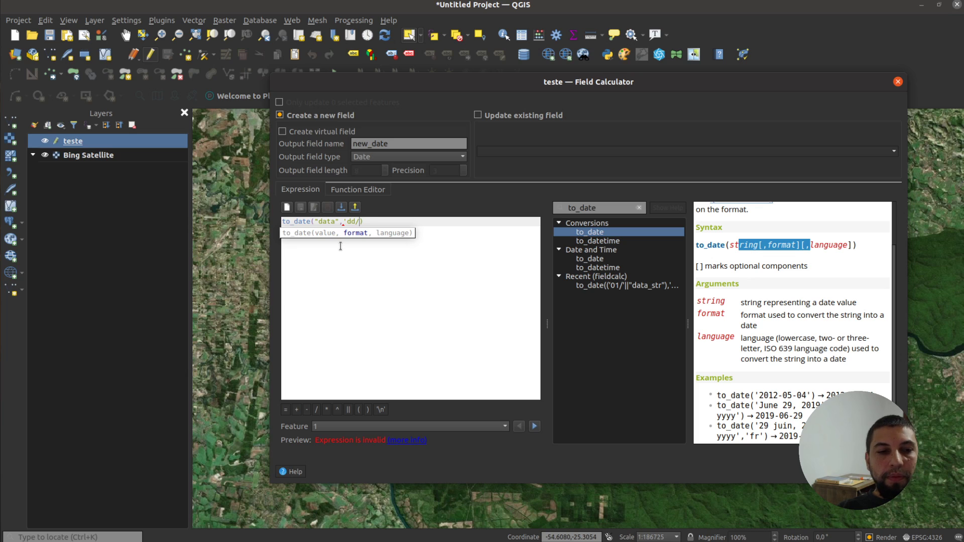
pyautogui.write('mm')
pyautogui.press('BackSpace')
pyautogui.press('BackSpace')
pyautogui.press('BackSpace')
pyautogui.press('BackSpace')
pyautogui.press('BackSpace')
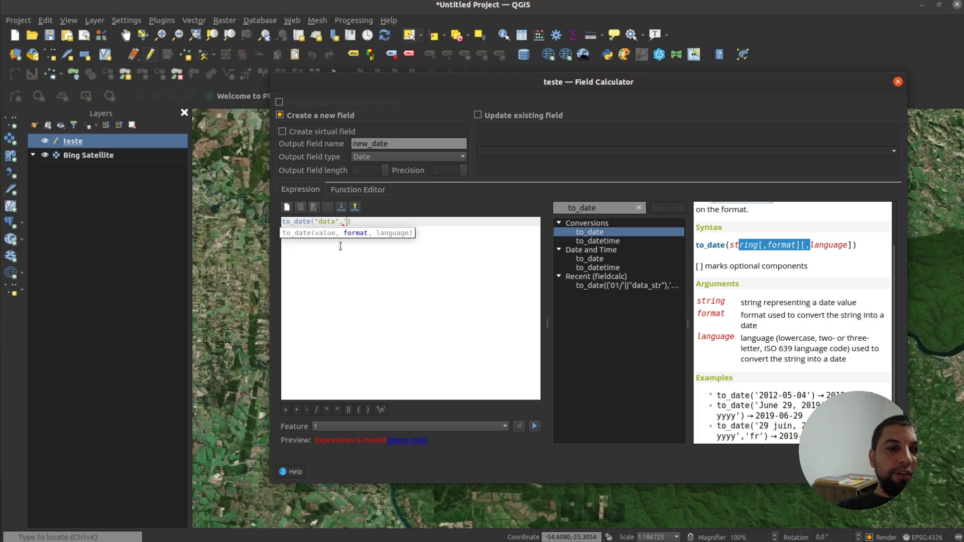
# Complete the date format so the expression reads to_date("data",'dd/MM/yyyy'), and check the previewed date
pyautogui.write('DD/MM')
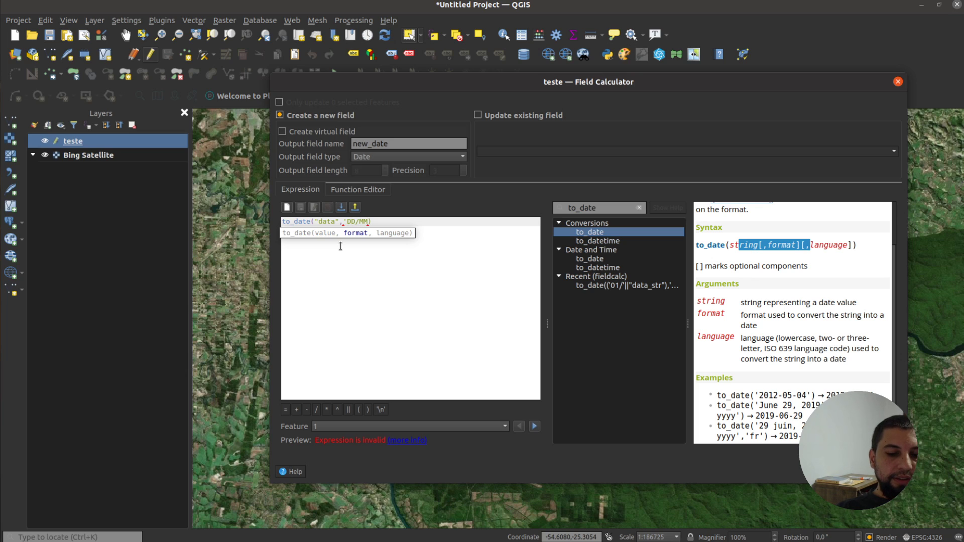
pyautogui.write('/yyyy')
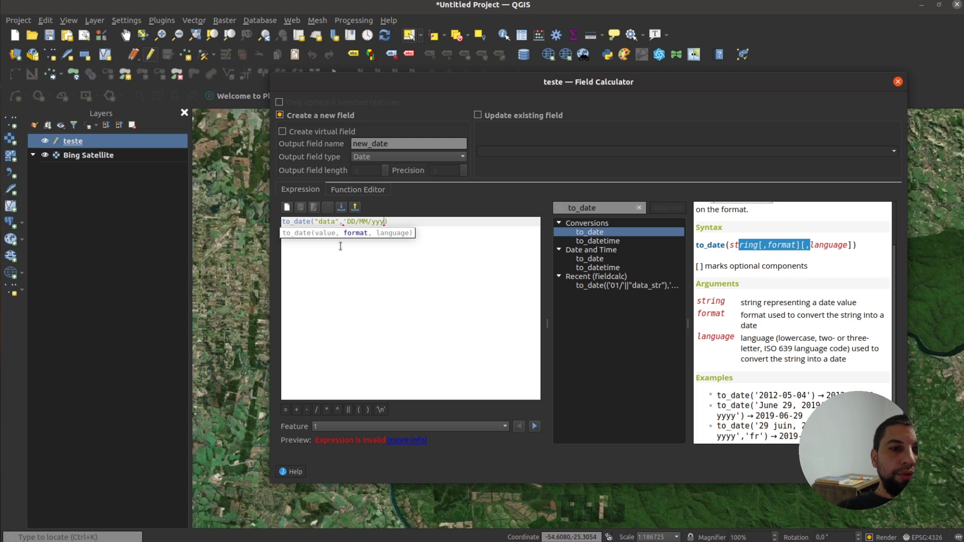
pyautogui.write("'")
pyautogui.press('Left')
pyautogui.press('Left')
pyautogui.press('Left')
pyautogui.press('Left')
pyautogui.press('BackSpace')
pyautogui.press('BackSpace')
pyautogui.write('dd')
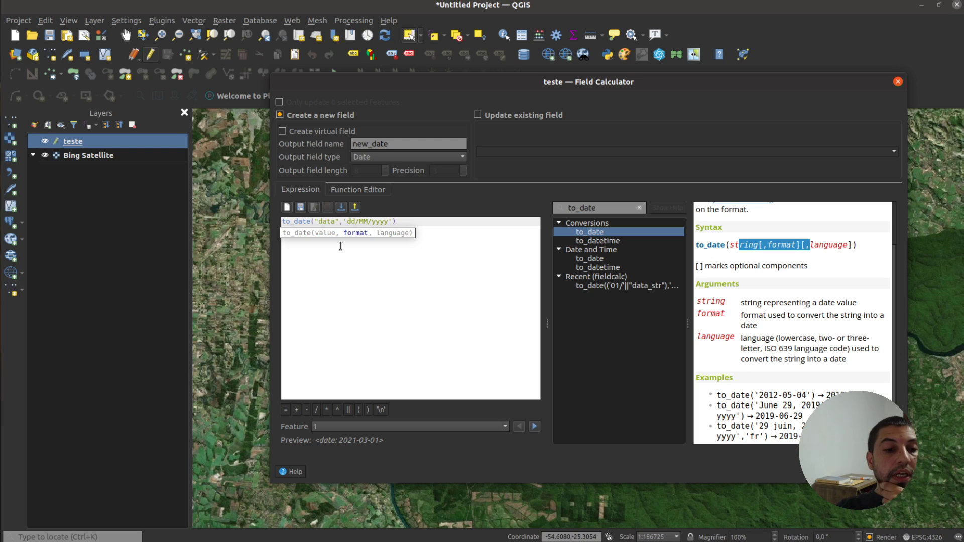
pyautogui.click(429, 344)
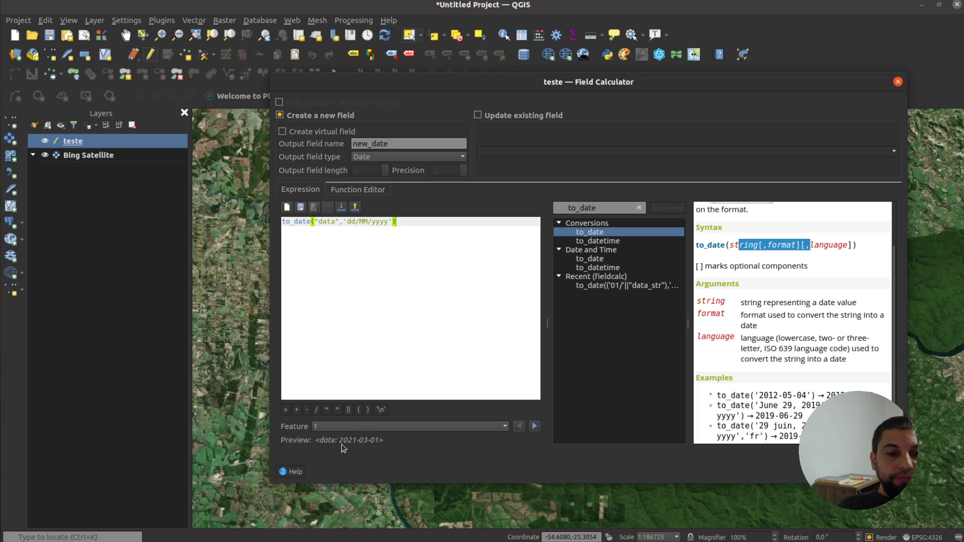
pyautogui.moveTo(338, 441); pyautogui.dragTo(381, 444)
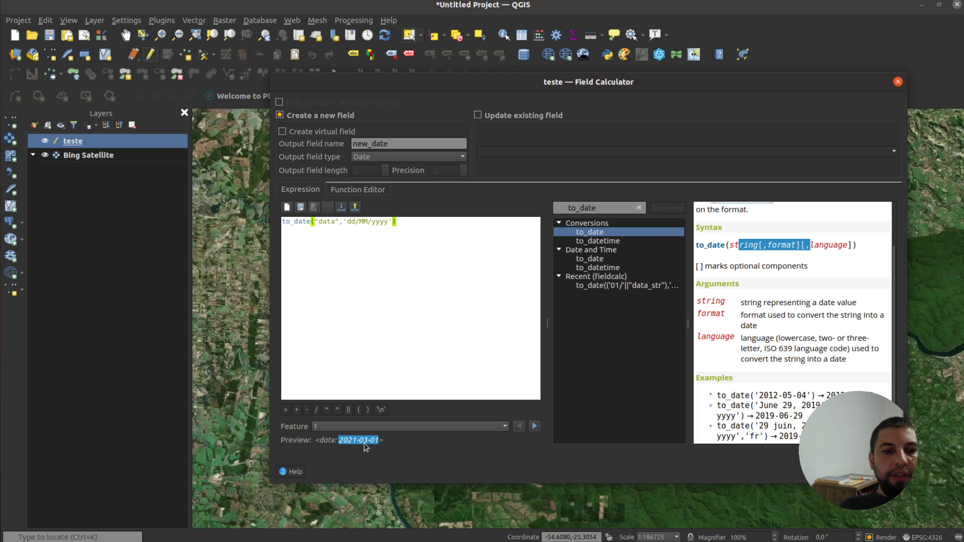
pyautogui.click(365, 241)
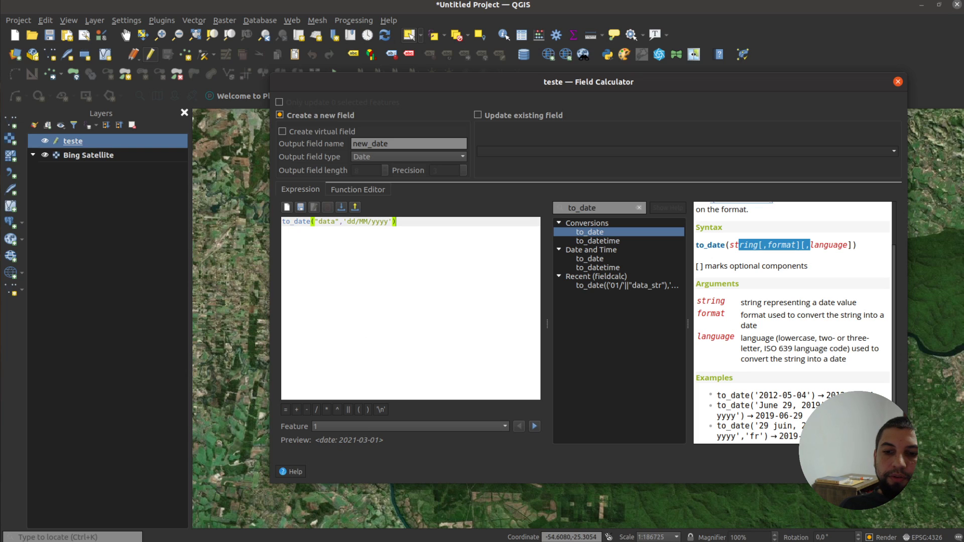
# Try to create the new_date field, then copy its to_date expression and close the Field Calculator
pyautogui.click(887, 471)
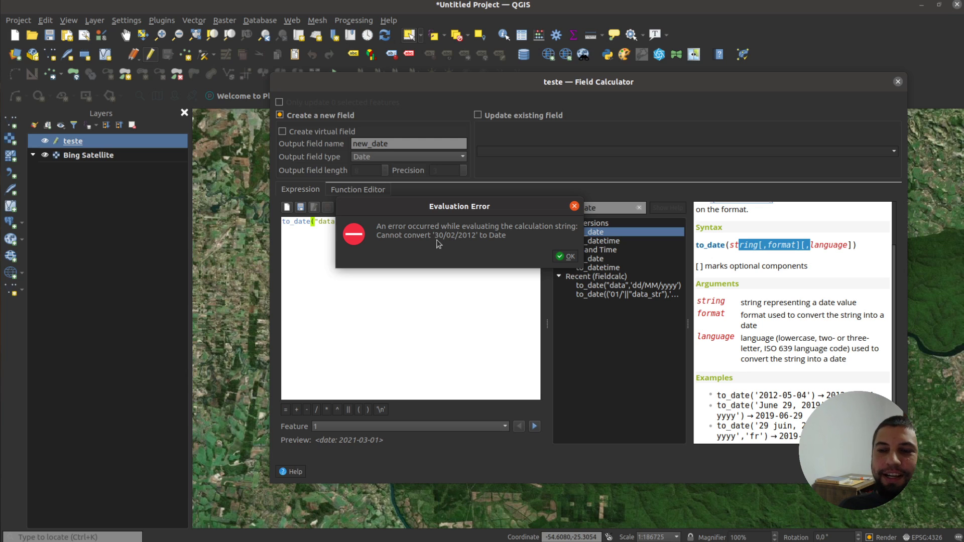
pyautogui.click(567, 257)
pyautogui.moveTo(397, 222); pyautogui.dragTo(278, 225)
pyautogui.hotkey('ctrl', 'c')
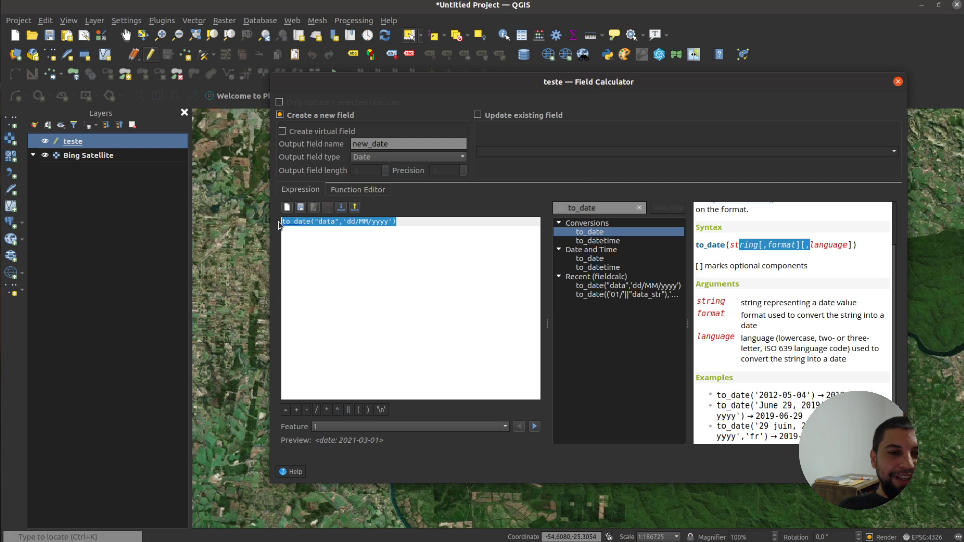
pyautogui.click(898, 81)
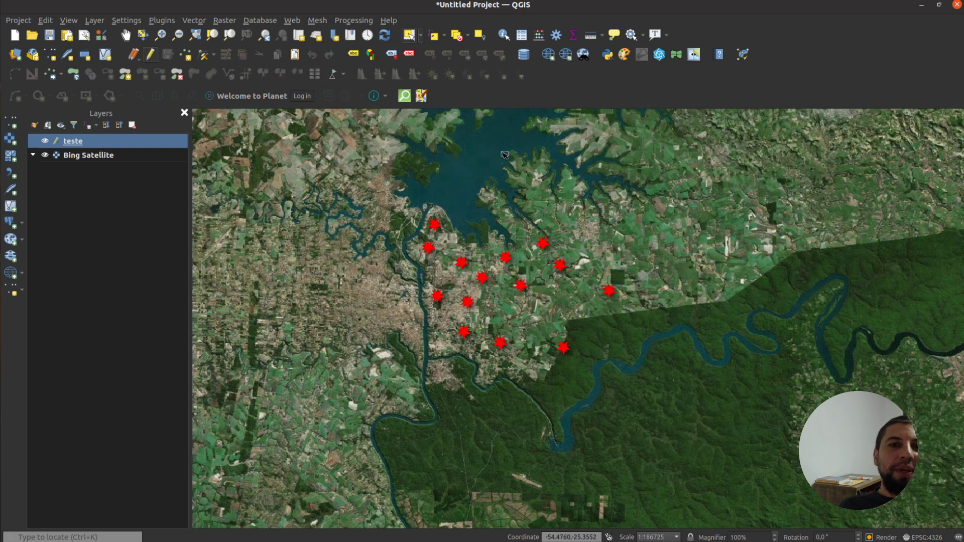
# Correct the invalid data value of the feature with id 8 to 28/02/2012 in the attribute table and save the edits
pyautogui.click(522, 35)
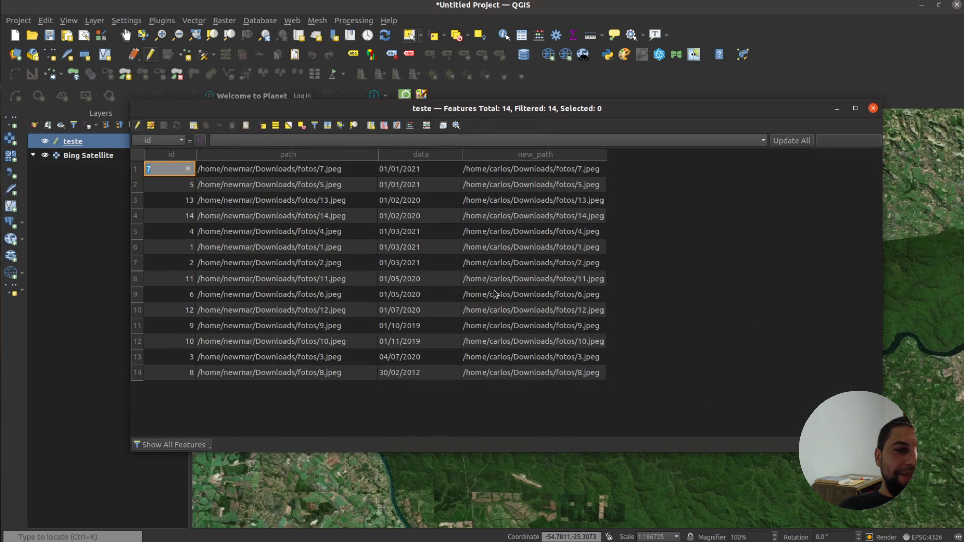
pyautogui.moveTo(462, 155); pyautogui.dragTo(536, 156)
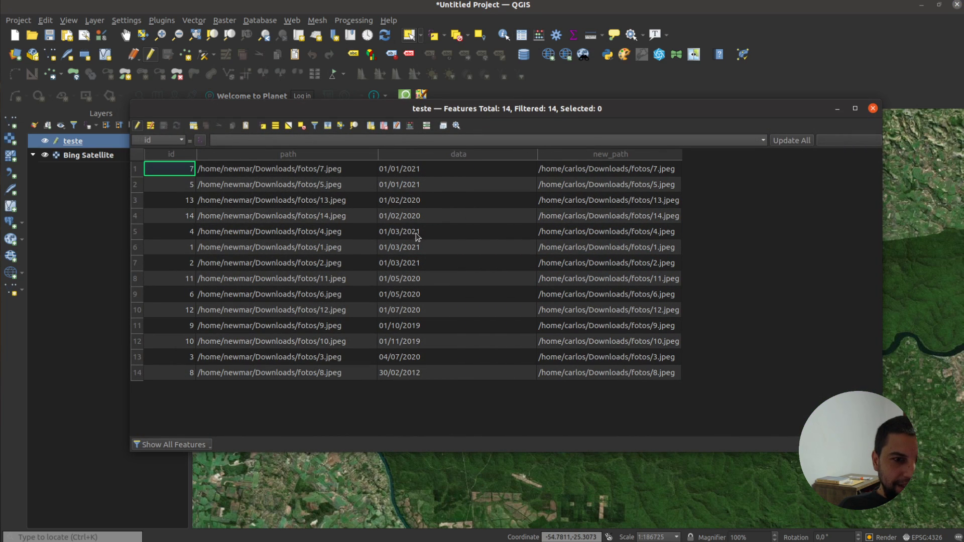
pyautogui.doubleClick(389, 376)
pyautogui.doubleClick(389, 377)
pyautogui.write('28')
pyautogui.press('Return')
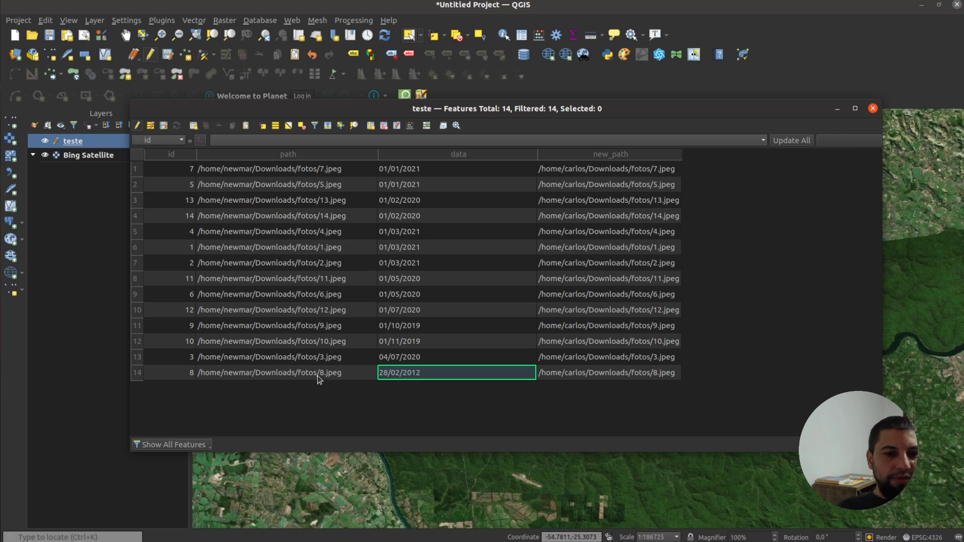
pyautogui.click(163, 126)
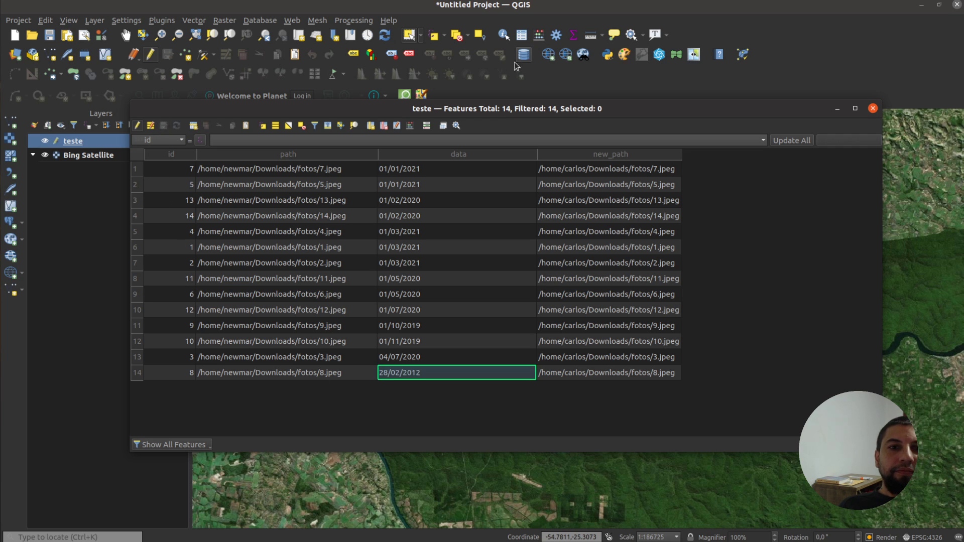
# Create a Date field new_data calculated with to_date("data",'dd/MM/yyyy'), then stop editing teste and save the changes
pyautogui.click(539, 34)
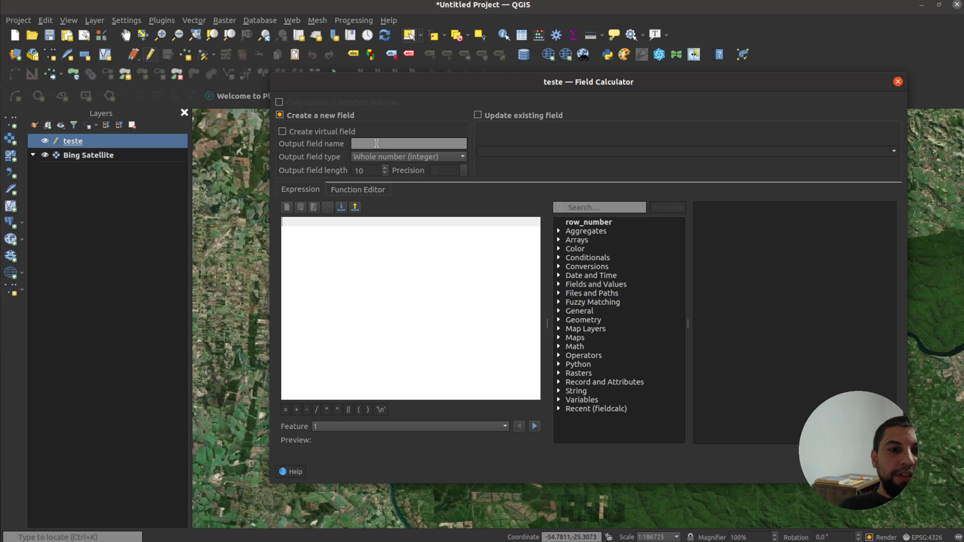
pyautogui.click(377, 144)
pyautogui.write('new_data')
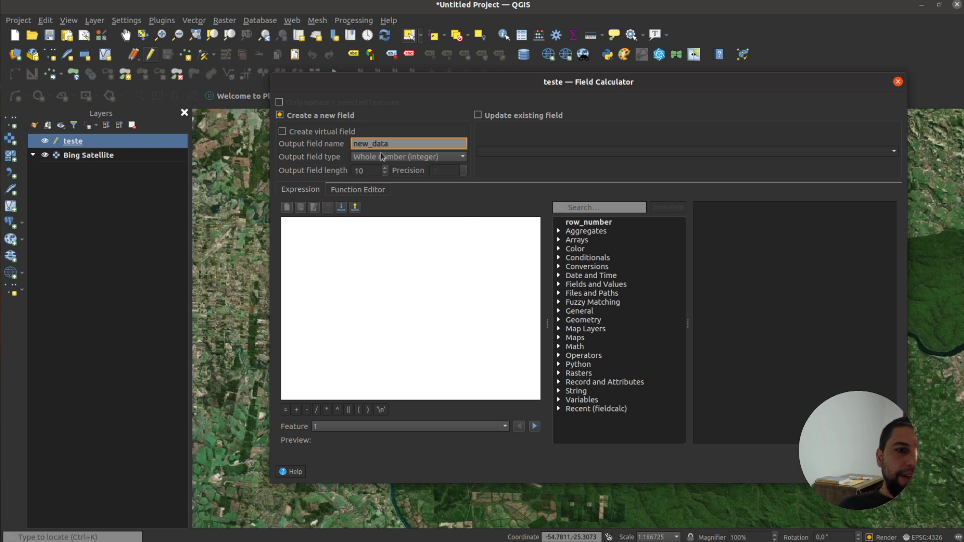
pyautogui.click(381, 153)
pyautogui.click(378, 210)
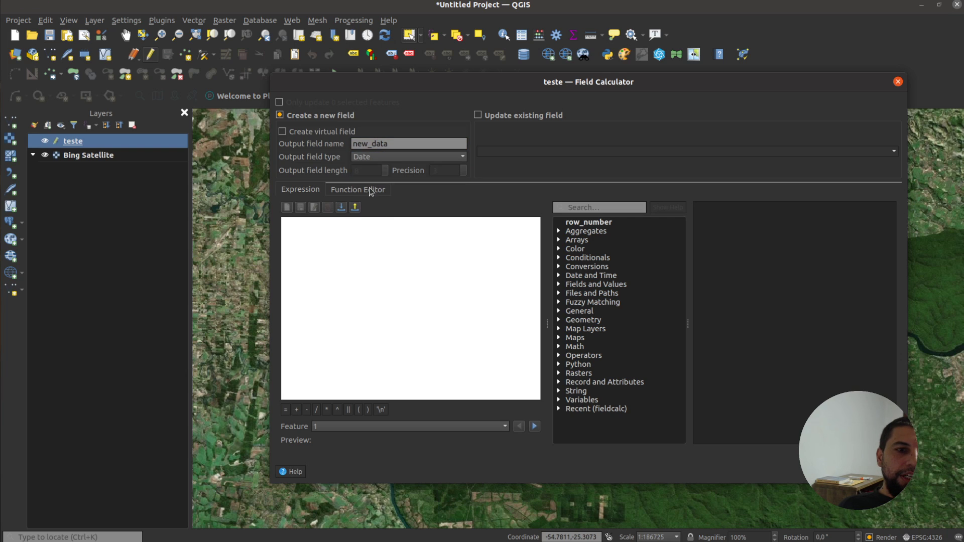
pyautogui.click(342, 258)
pyautogui.hotkey('ctrl', 'v')
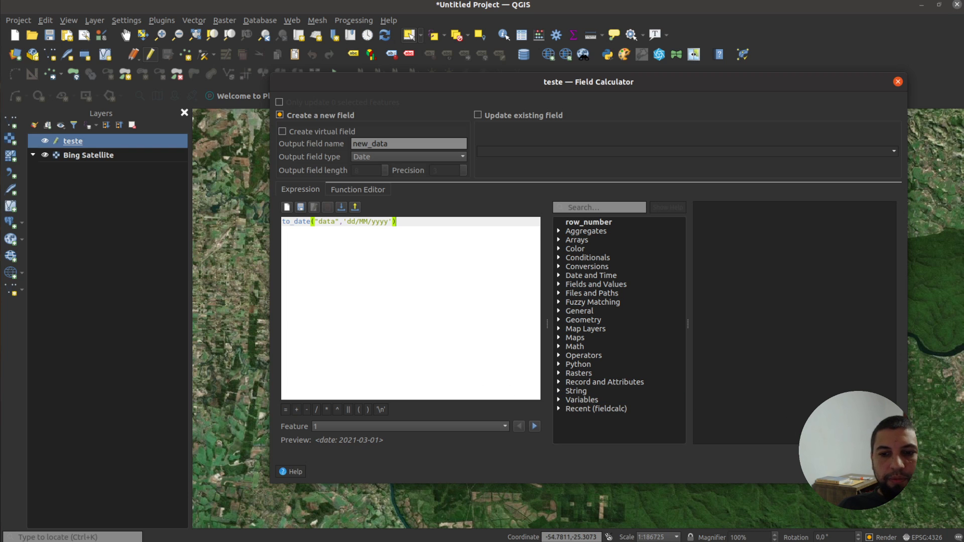
pyautogui.click(884, 471)
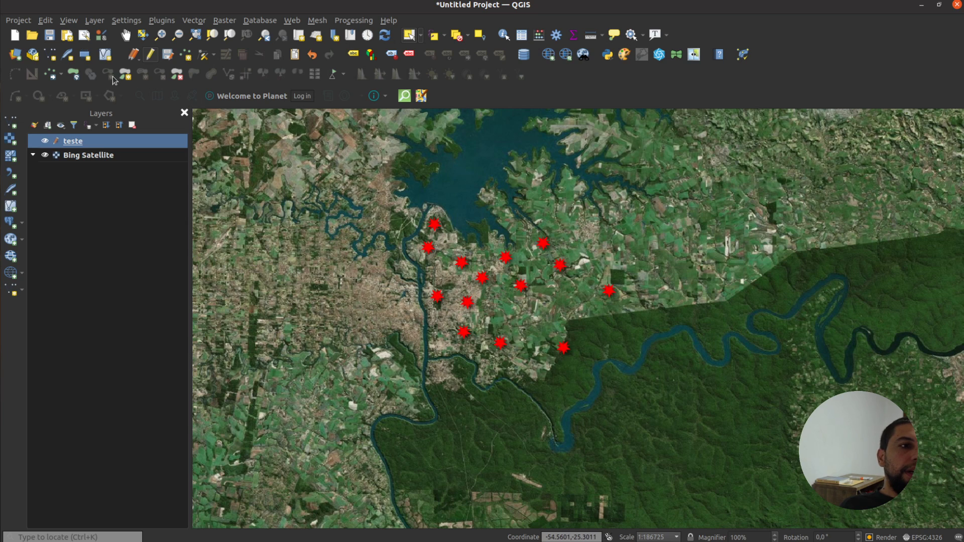
pyautogui.click(151, 56)
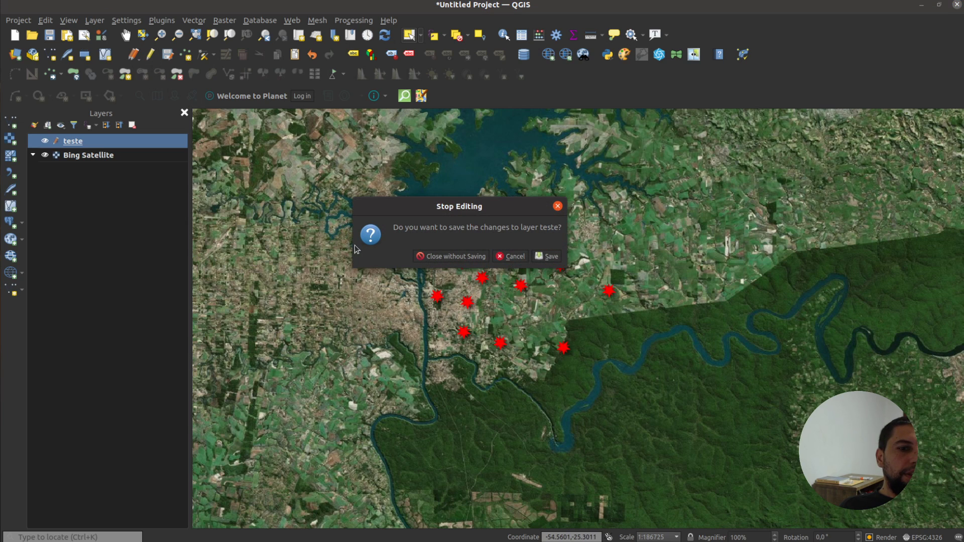
pyautogui.click(547, 257)
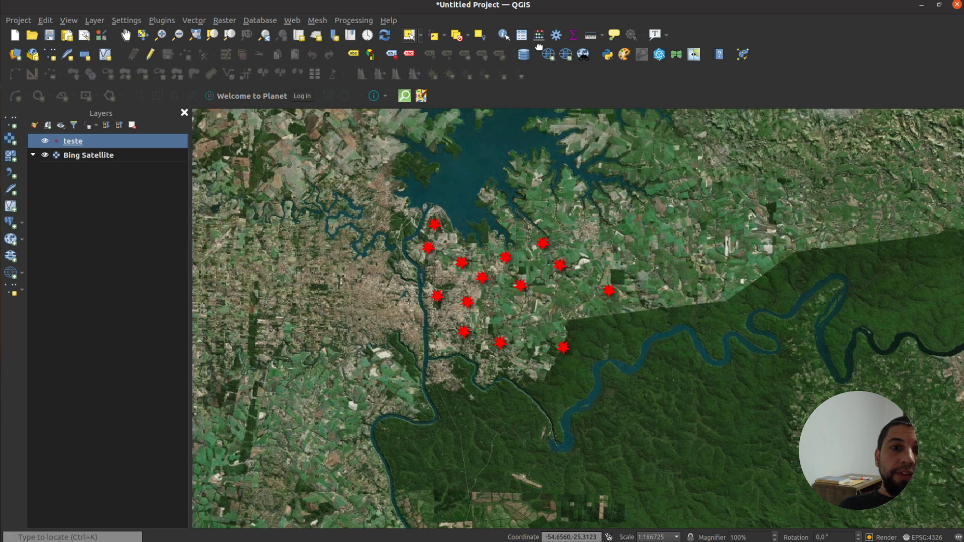
# Start a Select by Expression on the teste layer and insert the new_data field into the expression
pyautogui.click(434, 36)
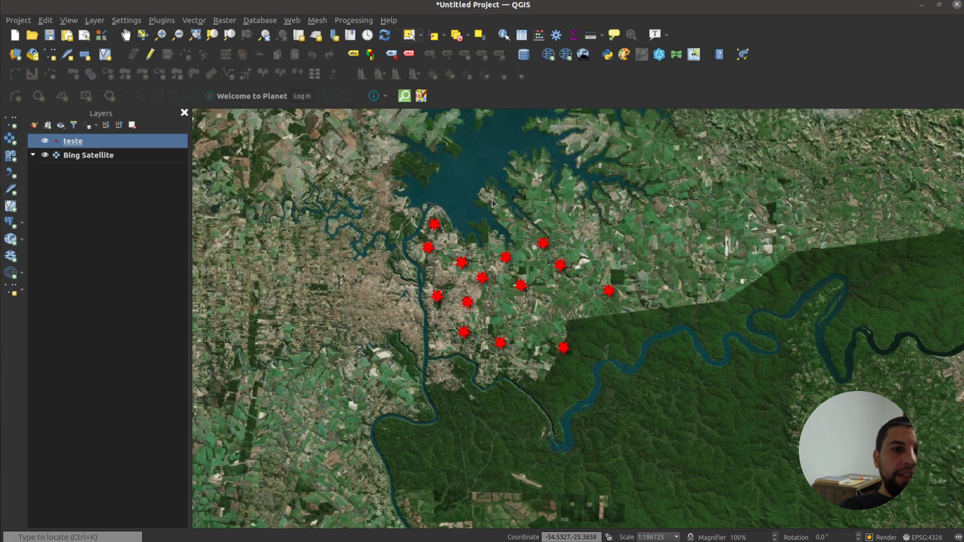
pyautogui.moveTo(601, 154); pyautogui.dragTo(403, 140)
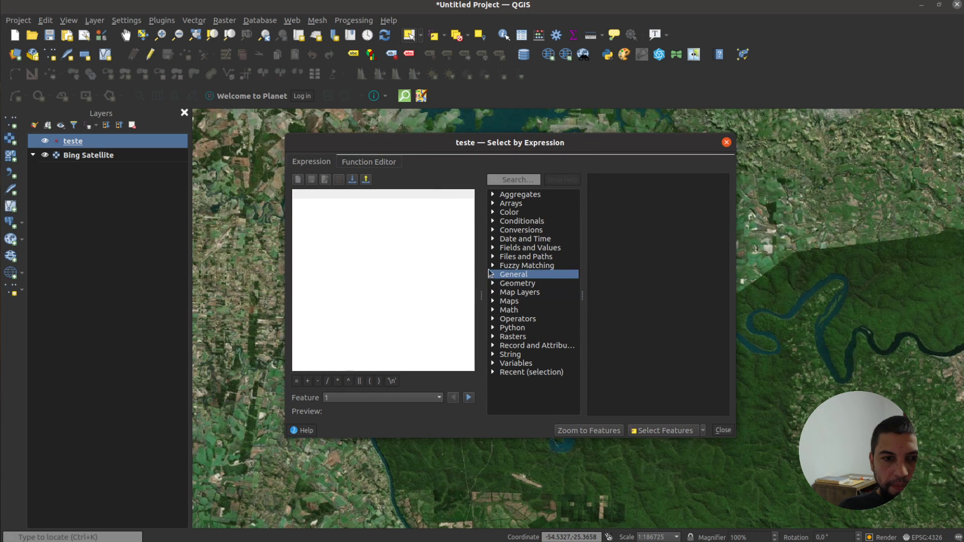
pyautogui.click(508, 239)
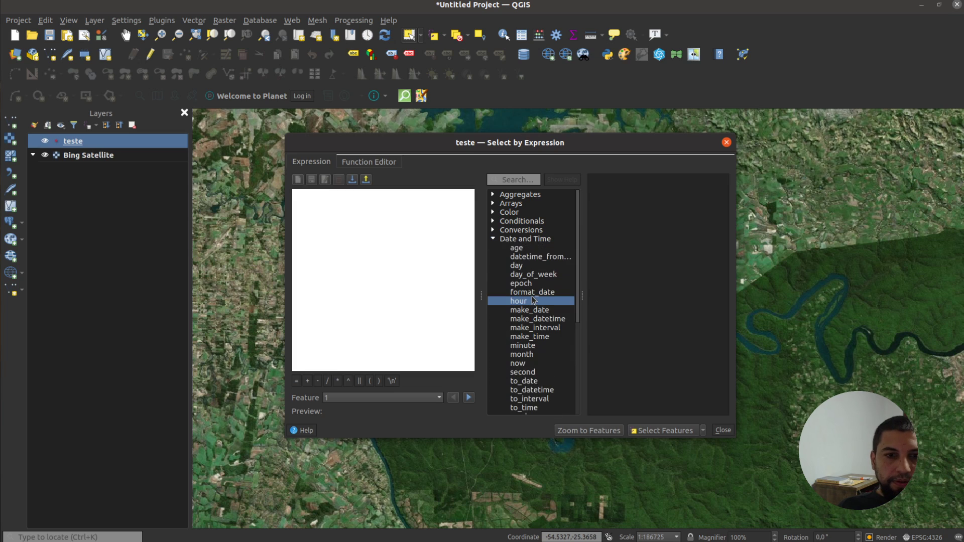
pyautogui.click(493, 238)
pyautogui.click(492, 248)
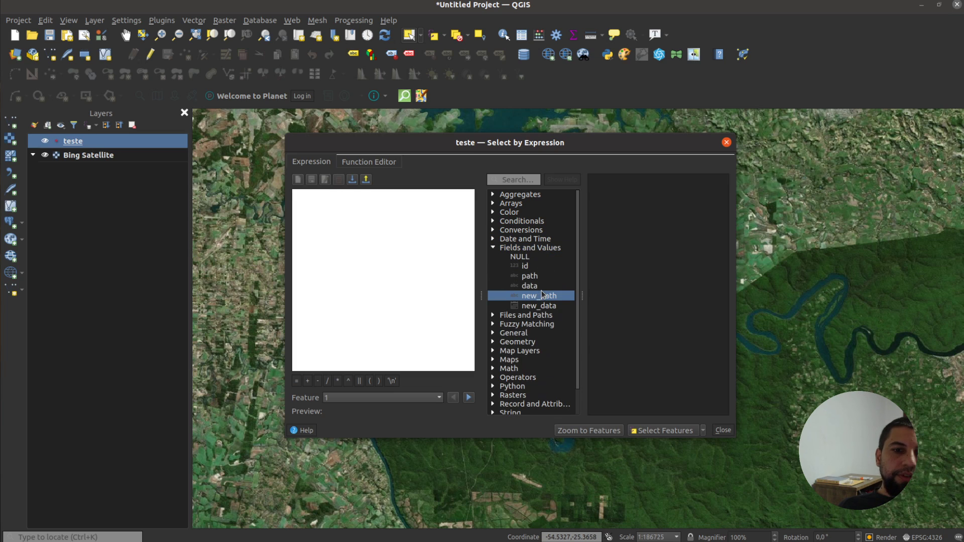
pyautogui.doubleClick(548, 308)
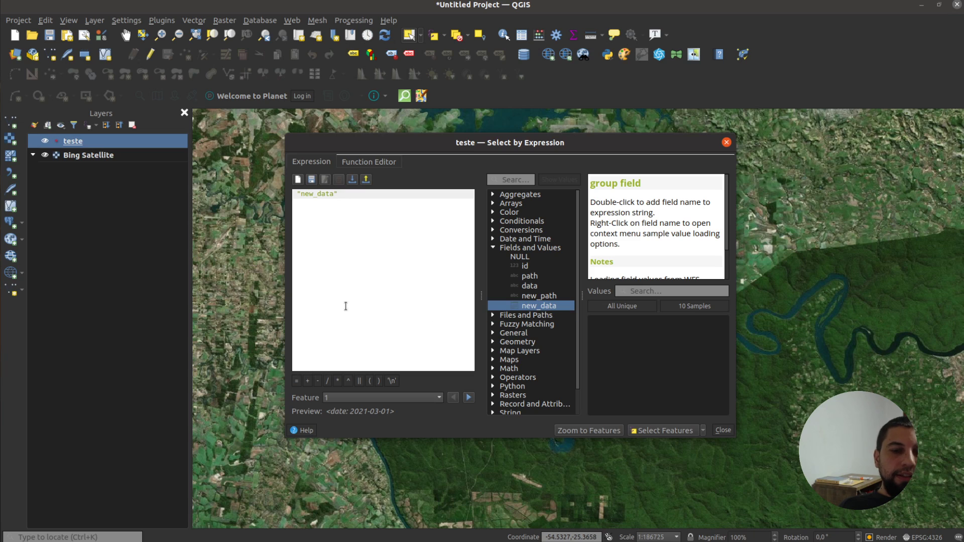
# Complete the expression as "new_data" > 2020-01-01, select the matching features and inspect them on the map
pyautogui.write('>')
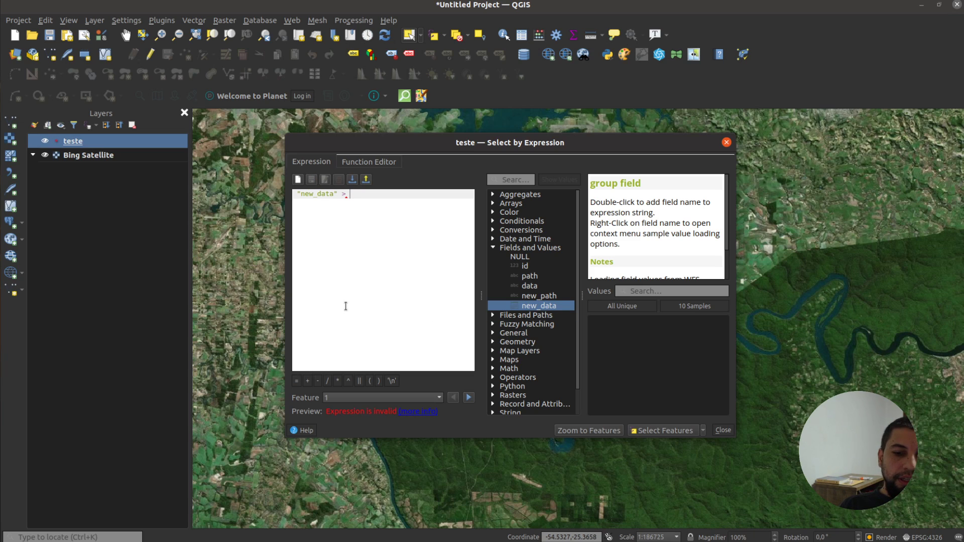
pyautogui.write(' 20')
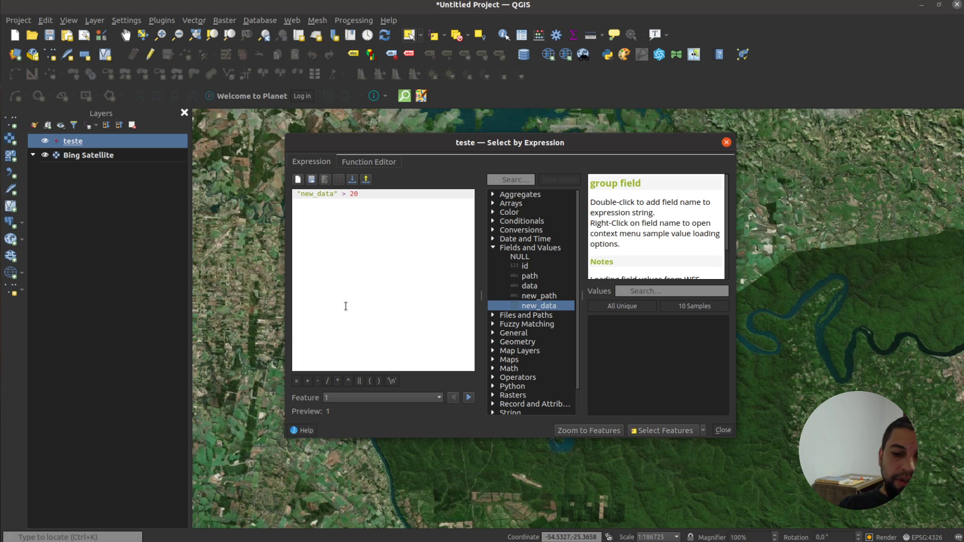
pyautogui.write('20')
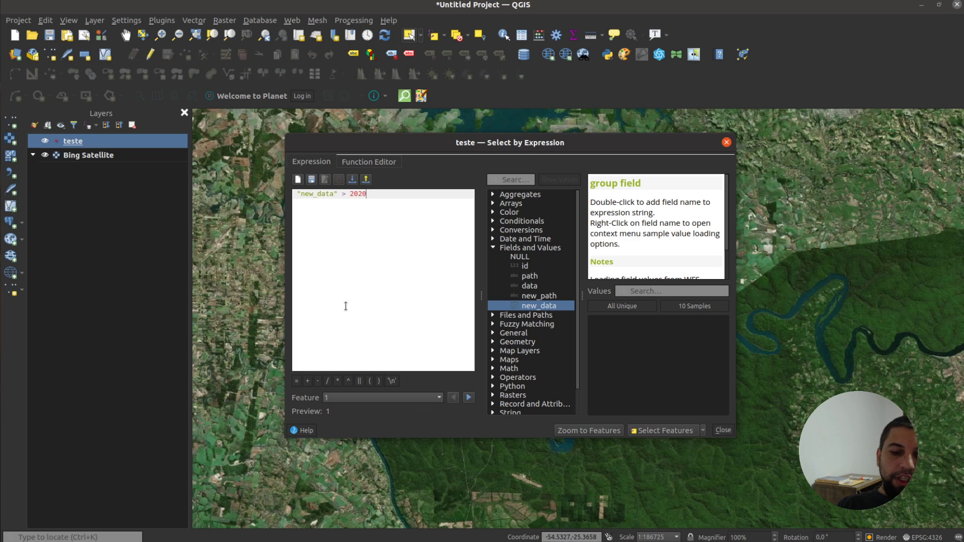
pyautogui.write('-0')
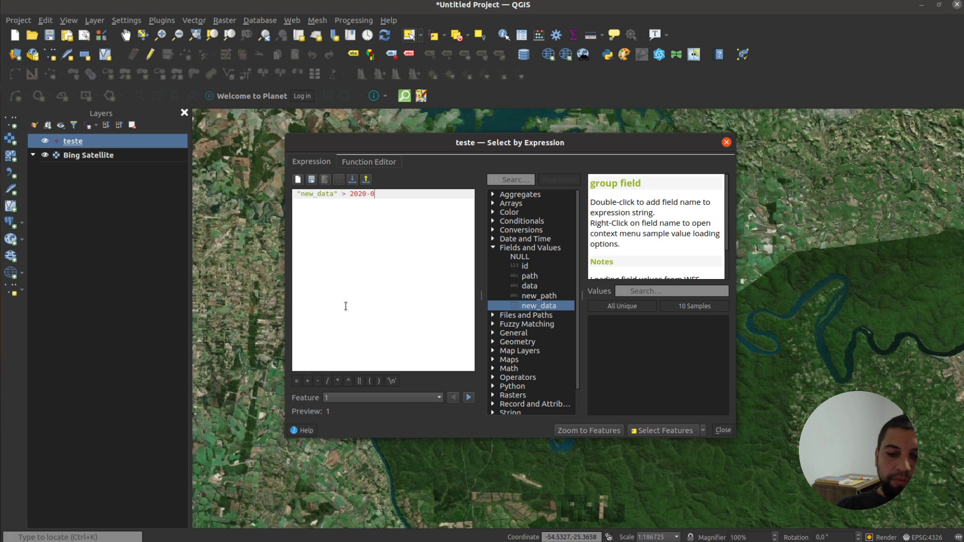
pyautogui.write('1-01')
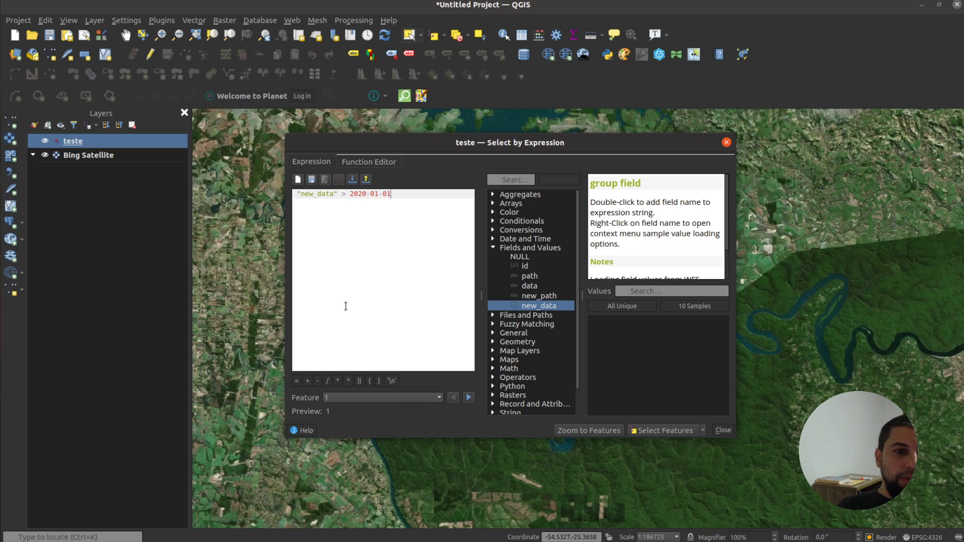
pyautogui.click(663, 431)
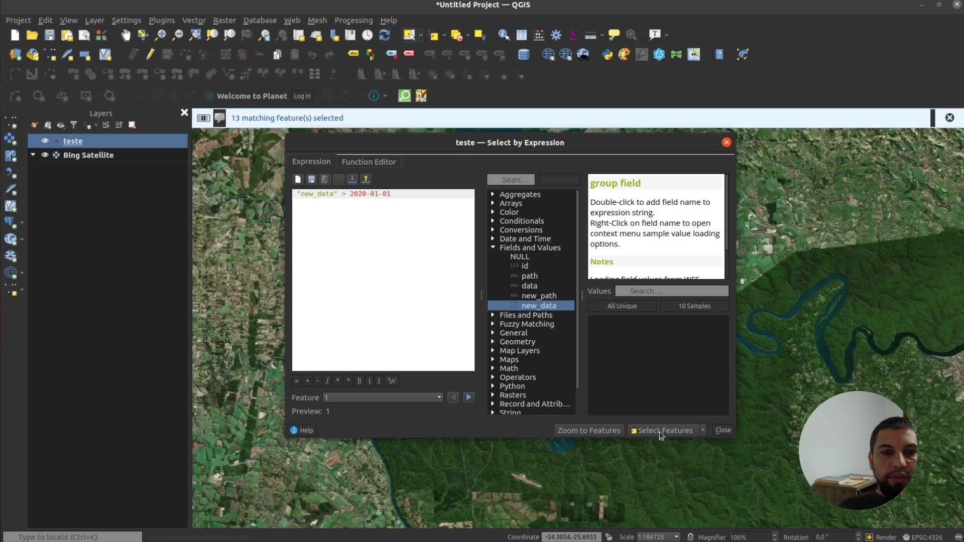
pyautogui.moveTo(482, 144); pyautogui.dragTo(765, 414)
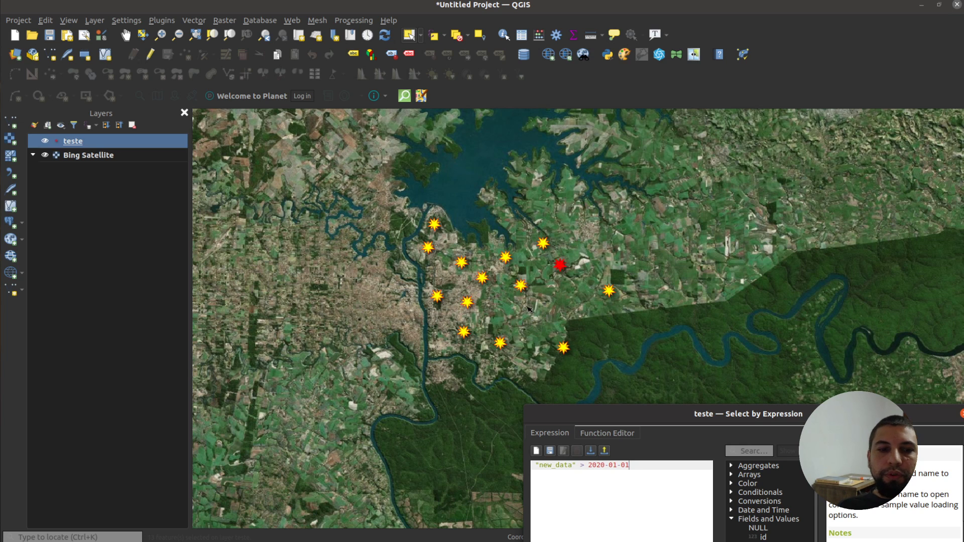
pyautogui.moveTo(710, 417); pyautogui.dragTo(423, 182)
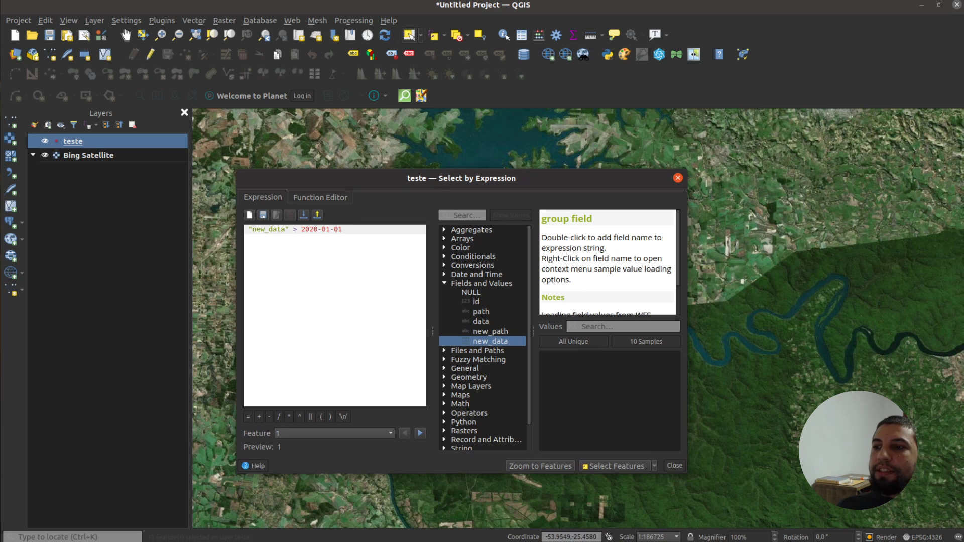